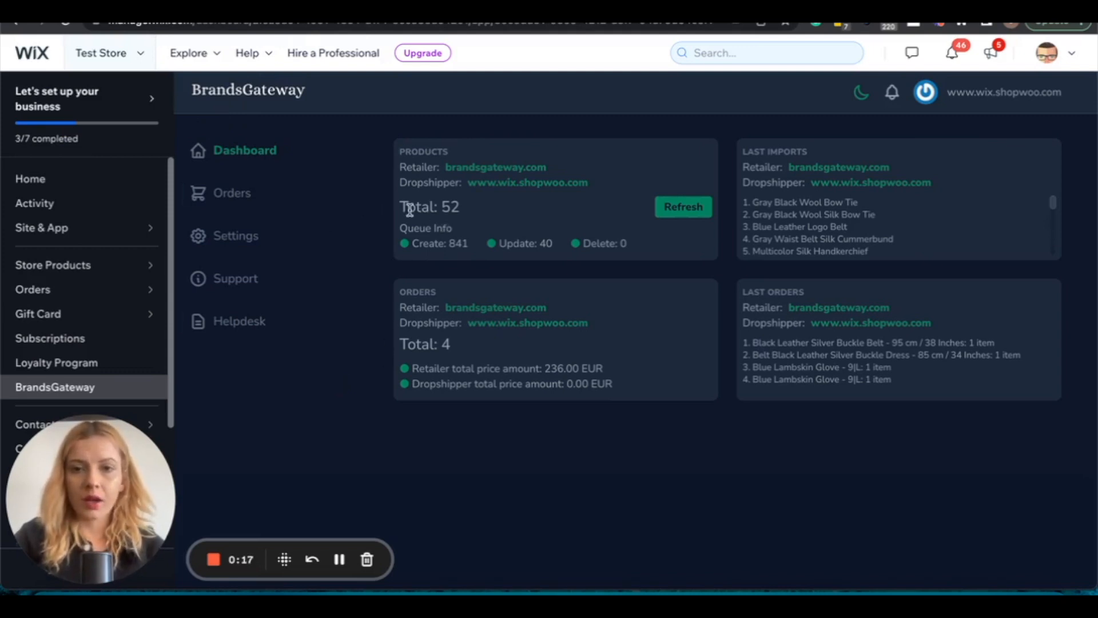
# Review the dashboard's product total, its create, update and delete queue figures, and the full list of last imports
pyautogui.moveTo(402, 206); pyautogui.dragTo(468, 211)
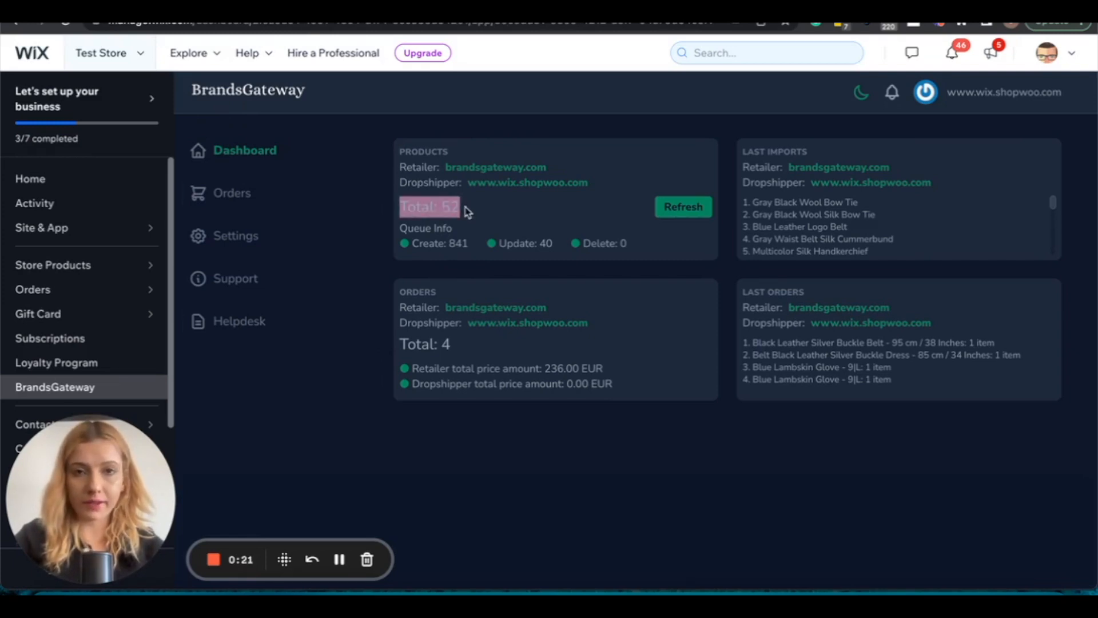
pyautogui.click(467, 212)
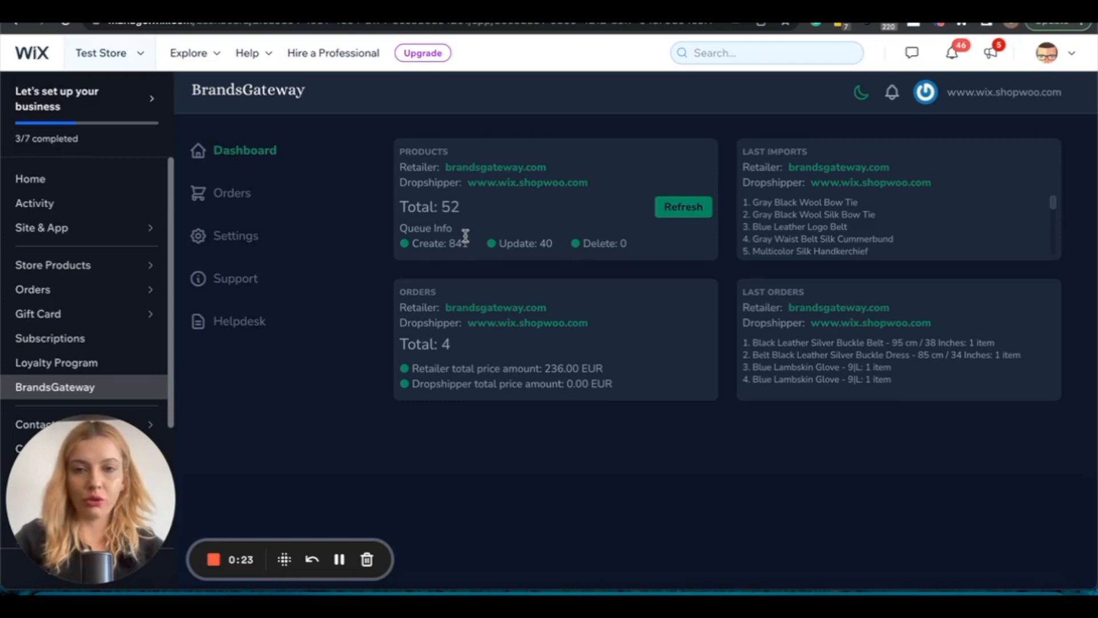
pyautogui.moveTo(469, 244); pyautogui.dragTo(414, 246)
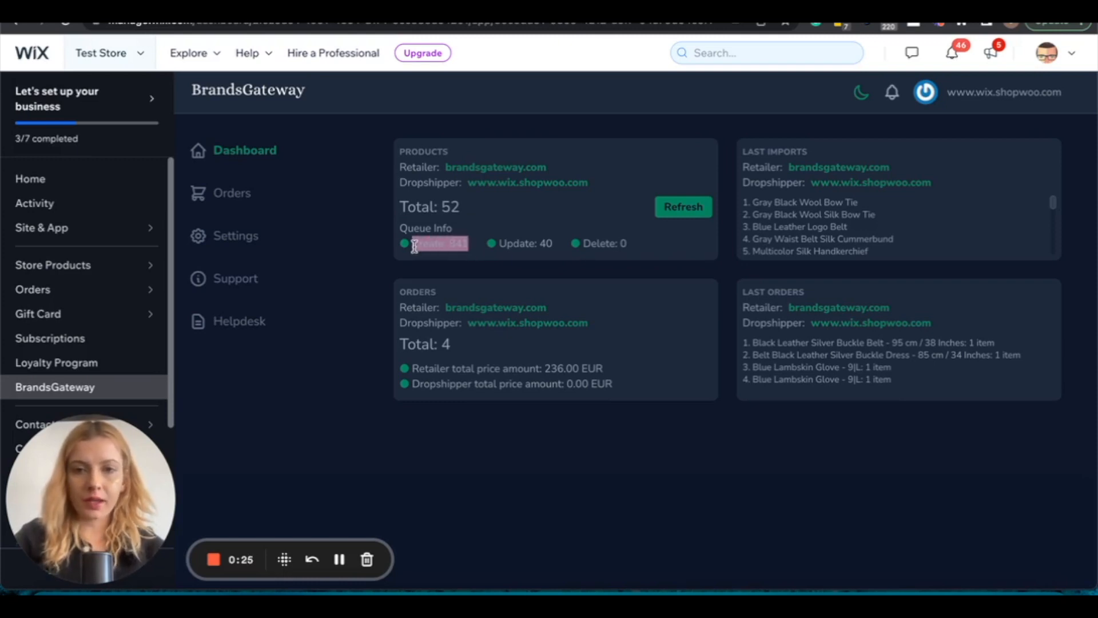
pyautogui.click(422, 247)
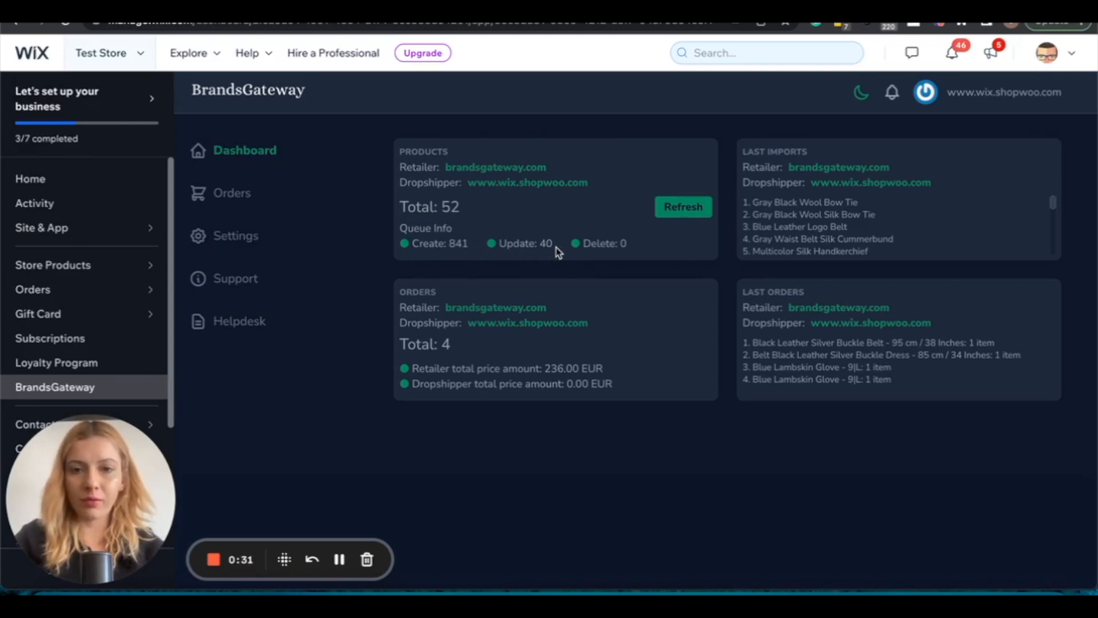
pyautogui.moveTo(558, 243); pyautogui.dragTo(496, 244)
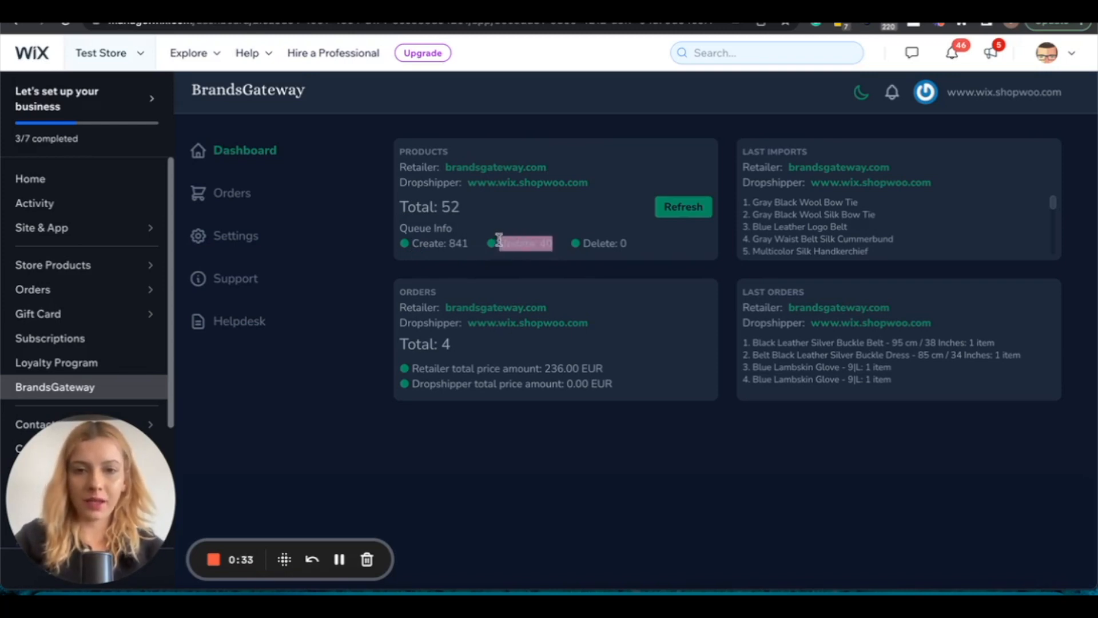
pyautogui.click(522, 239)
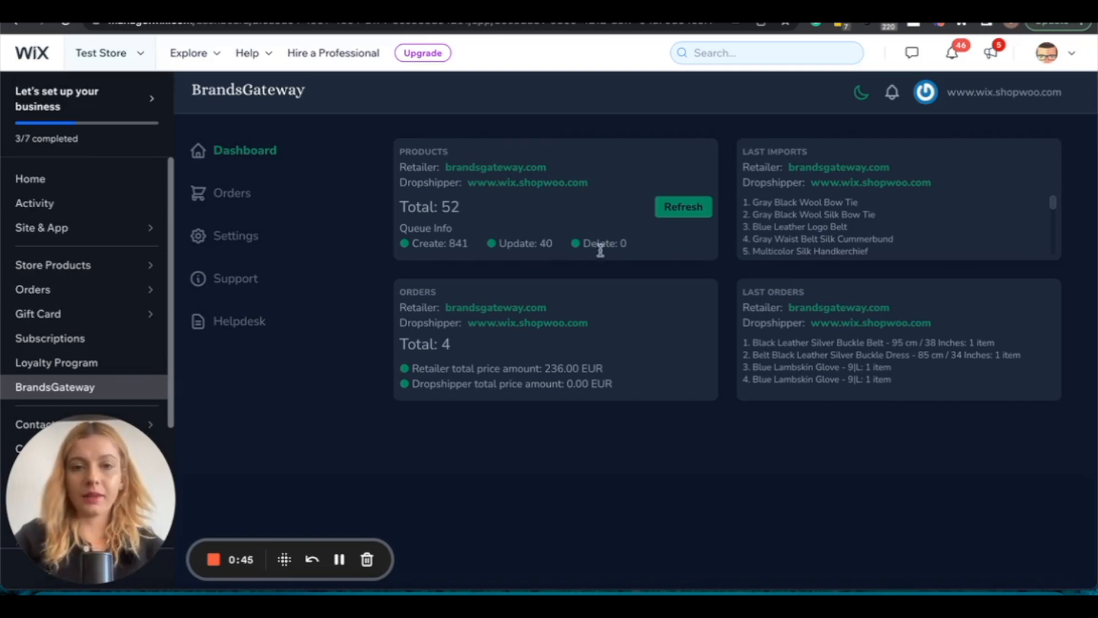
pyautogui.moveTo(631, 245); pyautogui.dragTo(584, 247)
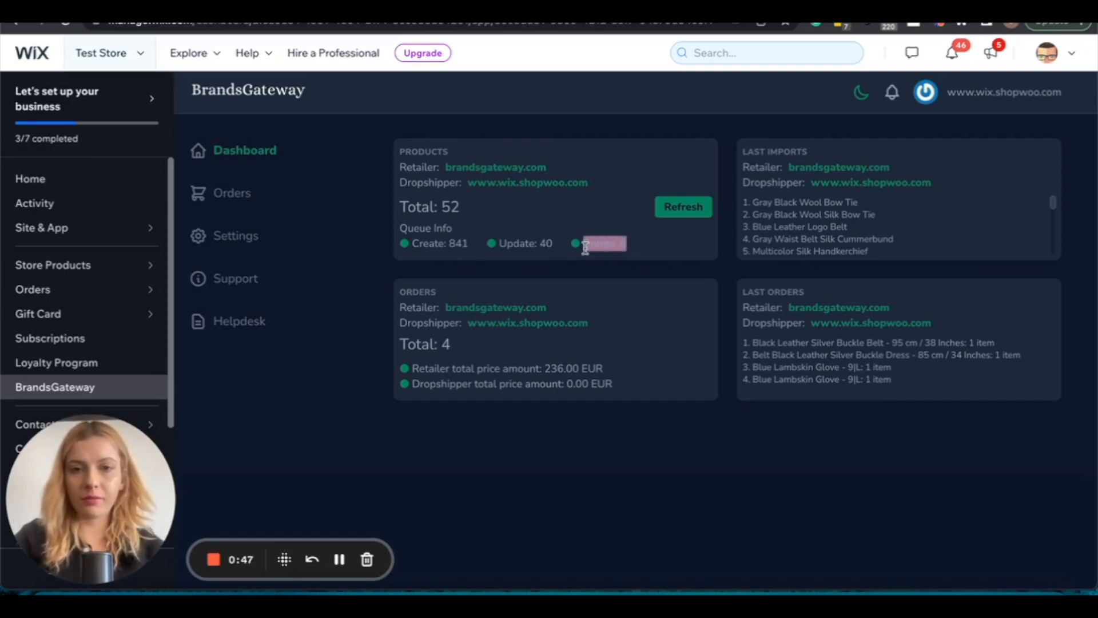
pyautogui.click(593, 247)
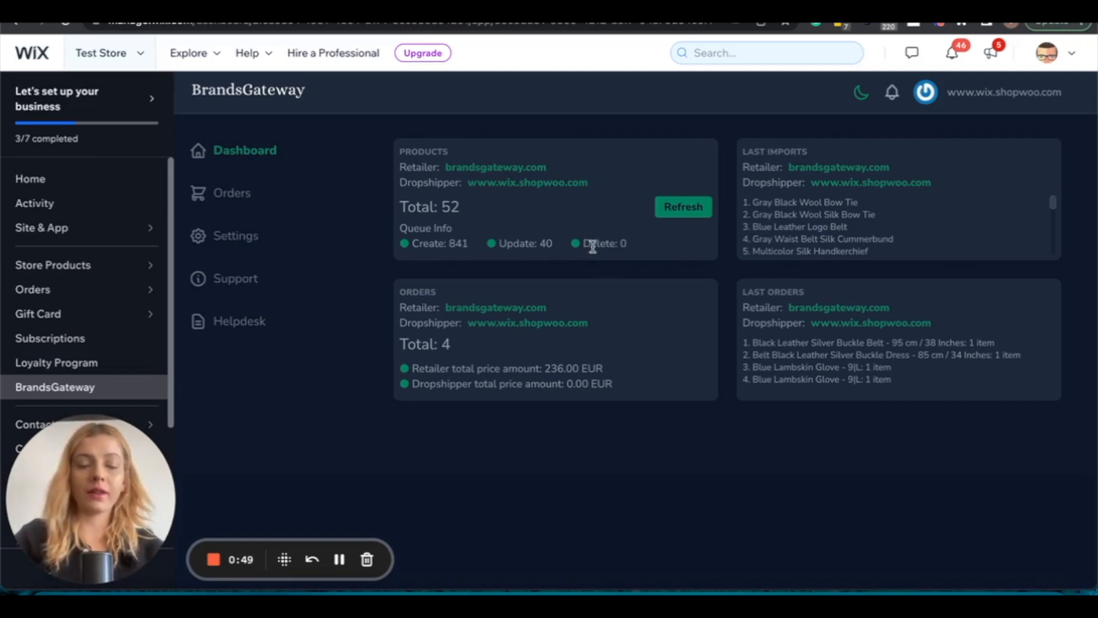
pyautogui.moveTo(629, 247); pyautogui.dragTo(580, 245)
pyautogui.click(581, 244)
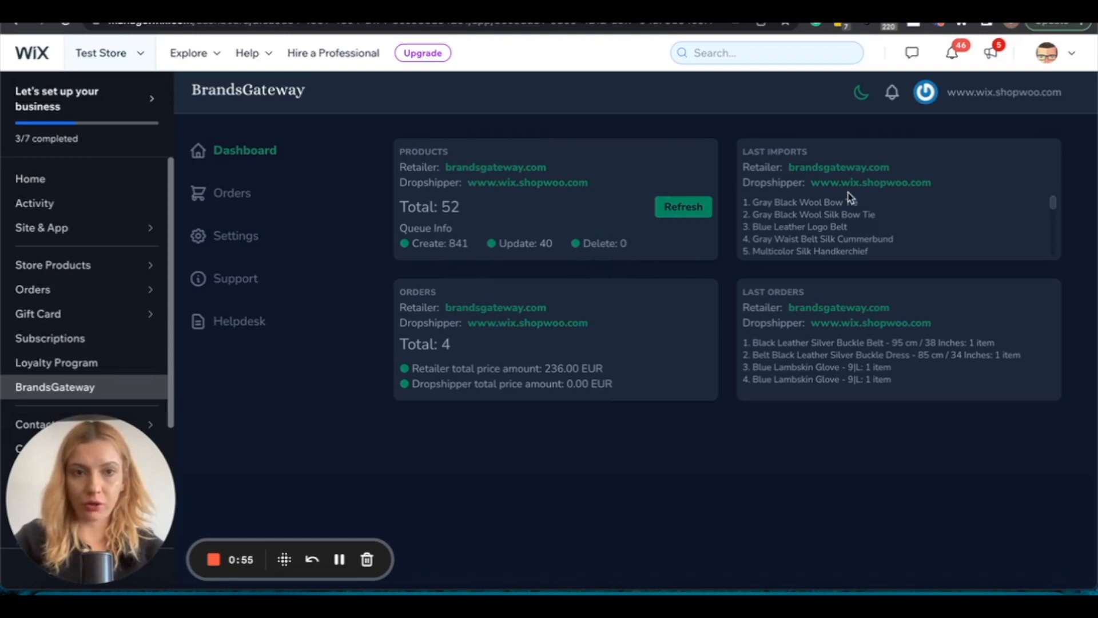
pyautogui.scroll(-10, 851, 231)
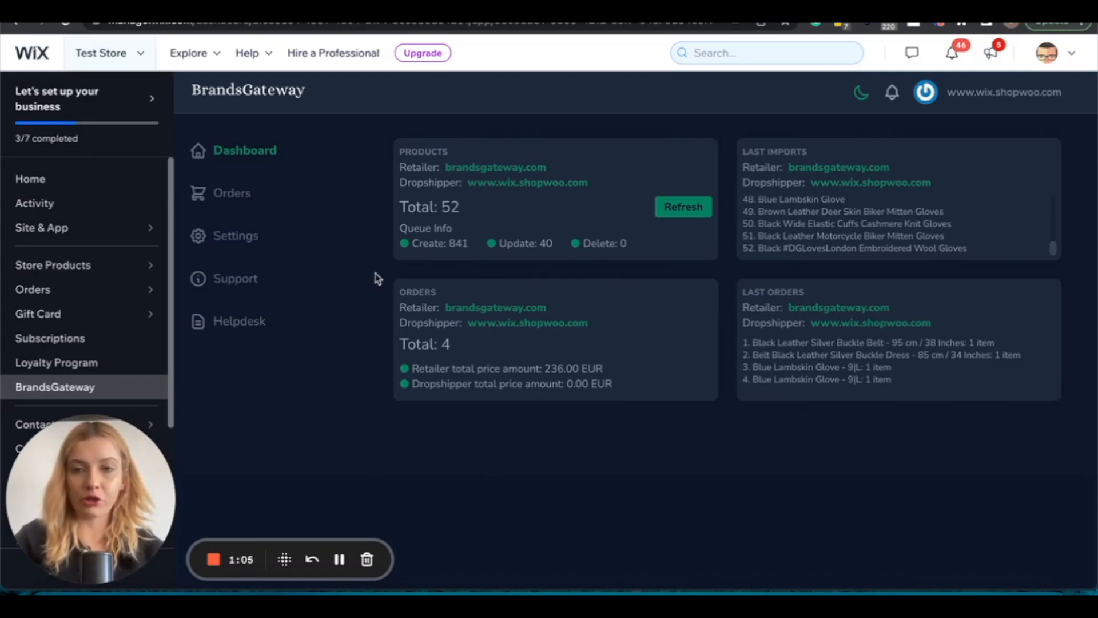
# Open the orders list and inspect the most recent order's dropshipper order and retailer item details
pyautogui.click(267, 196)
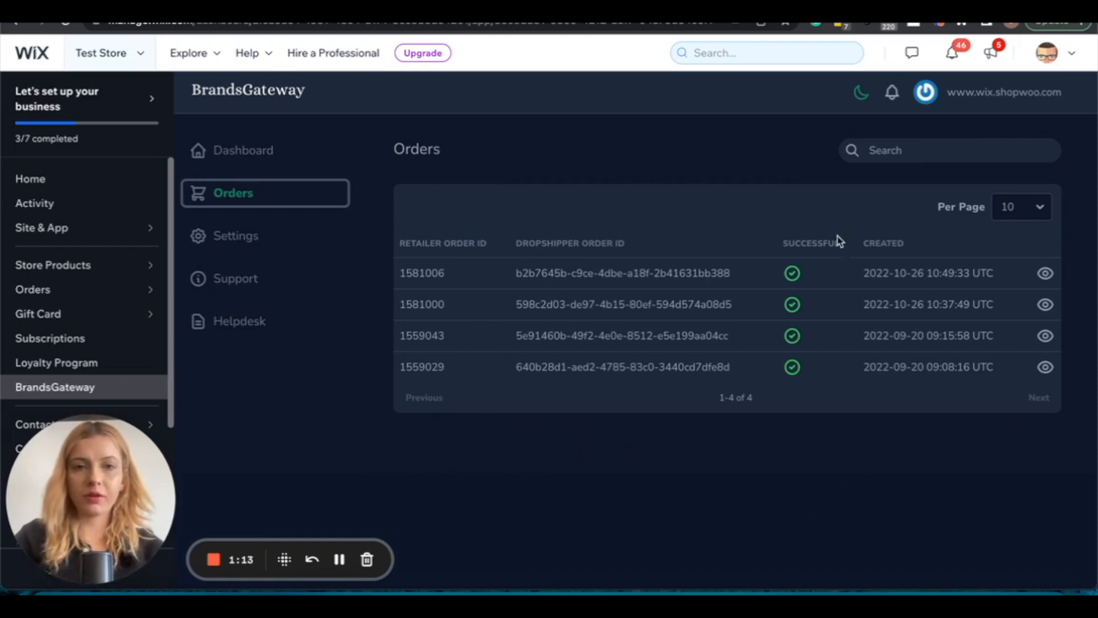
pyautogui.click(1046, 280)
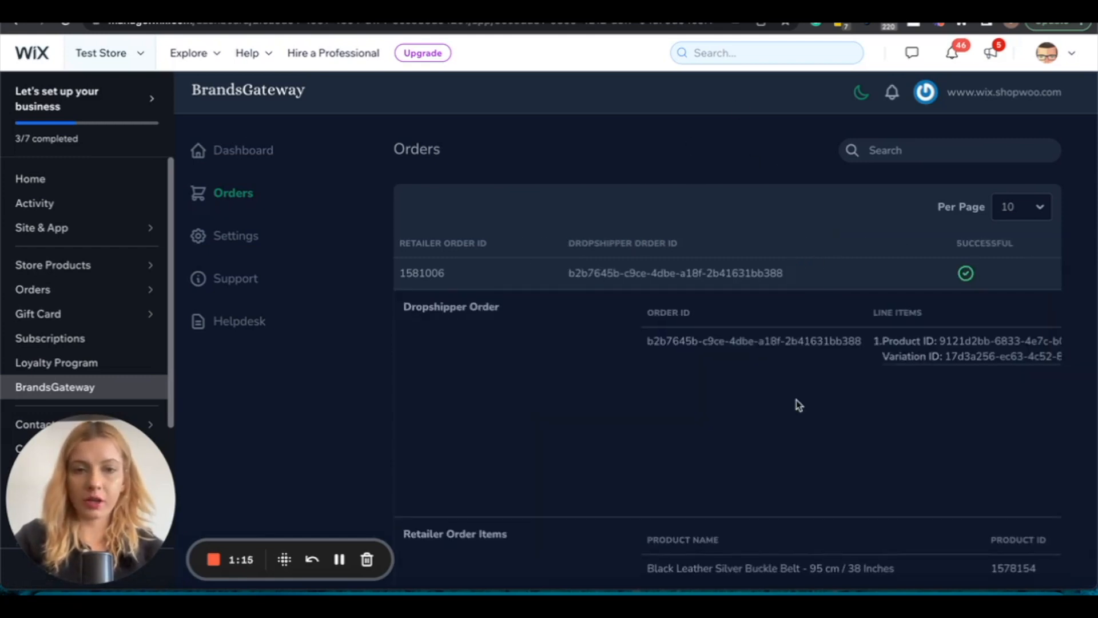
pyautogui.scroll(-2, 796, 400)
pyautogui.scroll(2, 796, 400)
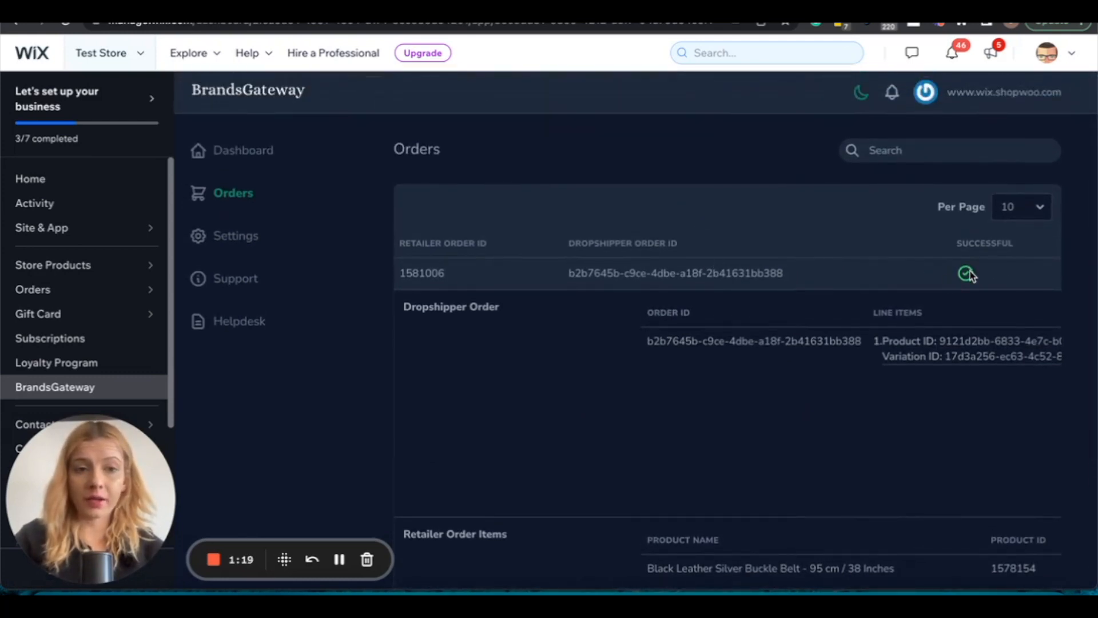
pyautogui.scroll(-1, 966, 276)
pyautogui.scroll(-1, 970, 276)
pyautogui.scroll(1, 970, 276)
pyautogui.scroll(1, 969, 272)
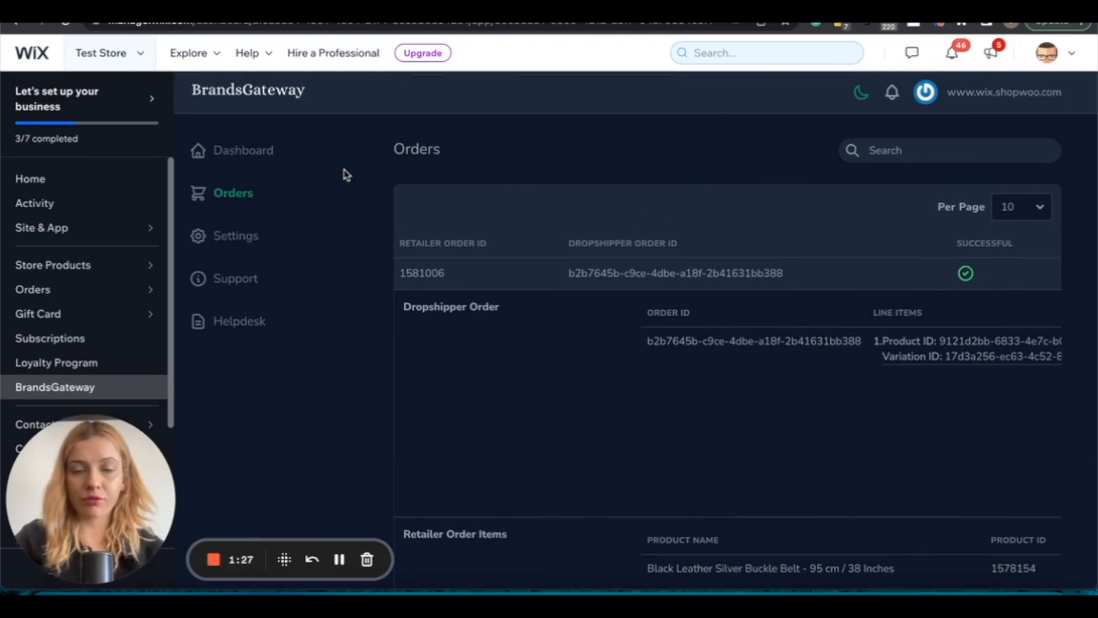
# Open the Category Mapping settings
pyautogui.click(259, 249)
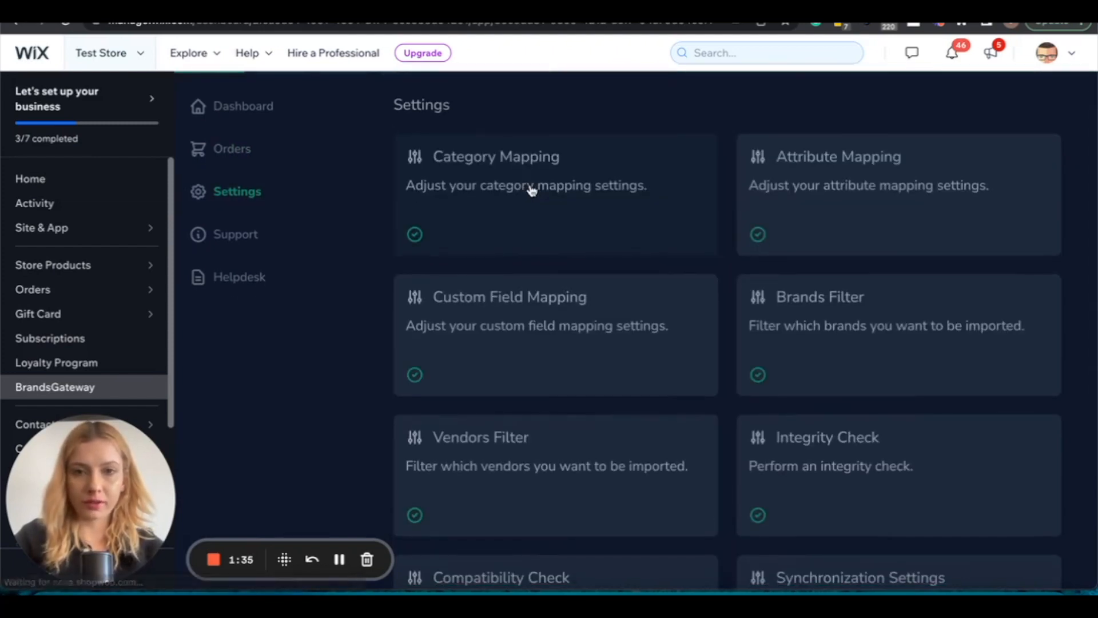
pyautogui.click(532, 191)
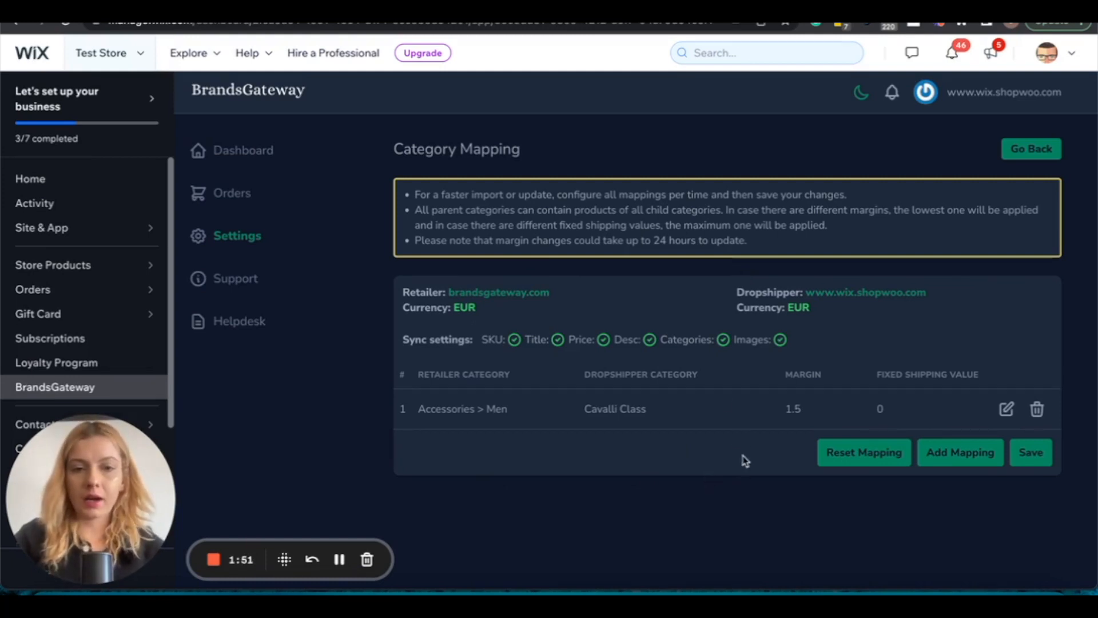
# Set the Accessories > Men mapping's margin to 2 and its fixed shipping value to 20
pyautogui.click(796, 418)
pyautogui.moveTo(804, 409); pyautogui.dragTo(852, 408)
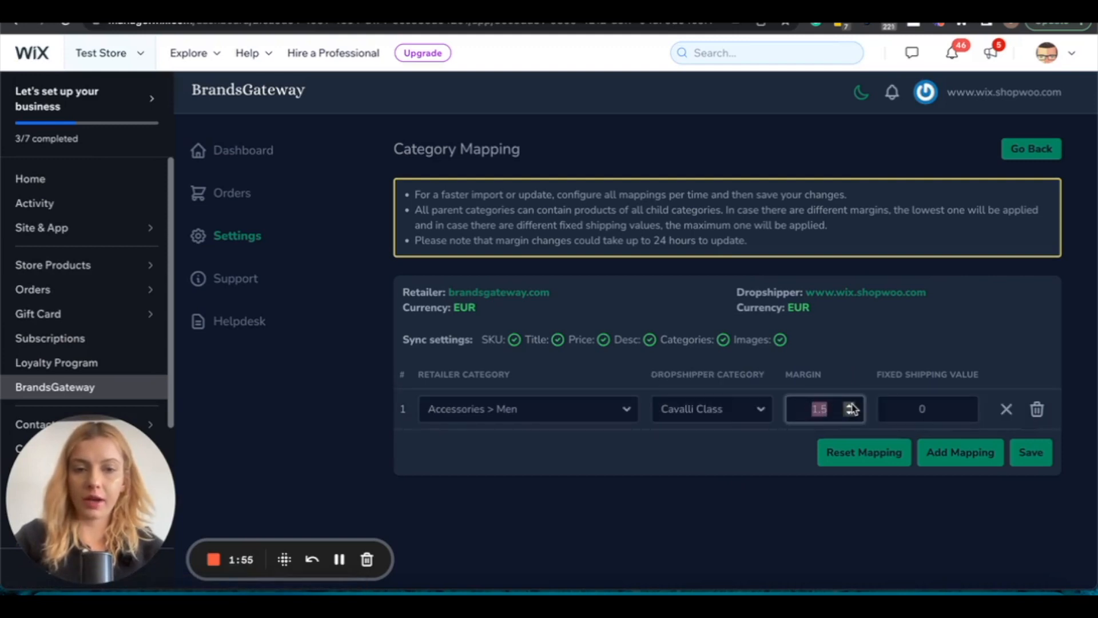
pyautogui.write('2')
pyautogui.click(912, 413)
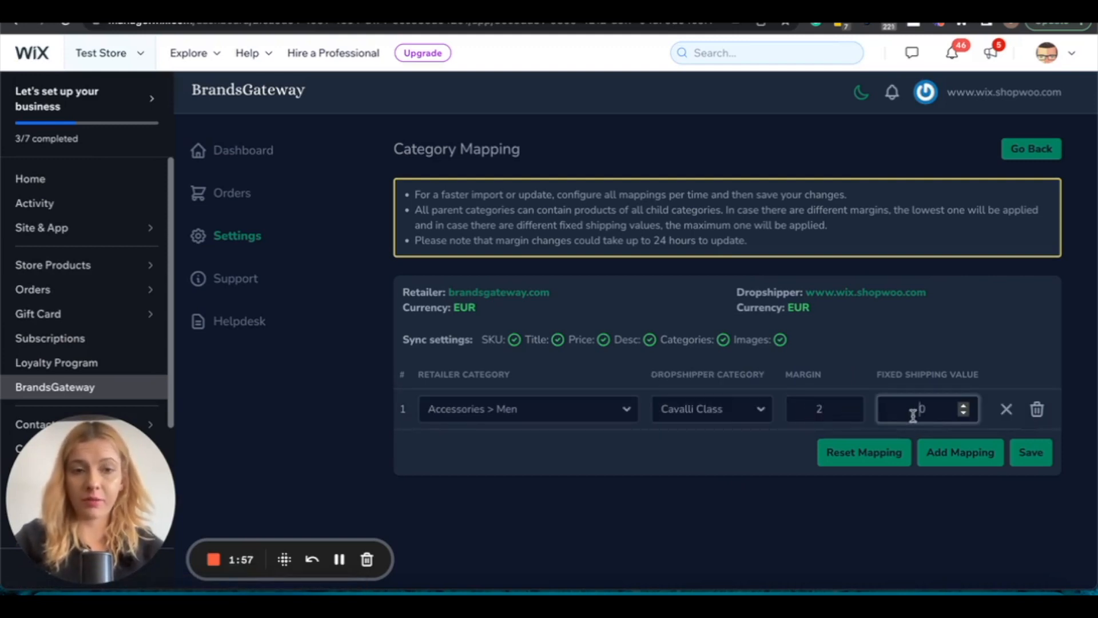
pyautogui.moveTo(934, 413); pyautogui.dragTo(863, 409)
pyautogui.write('20')
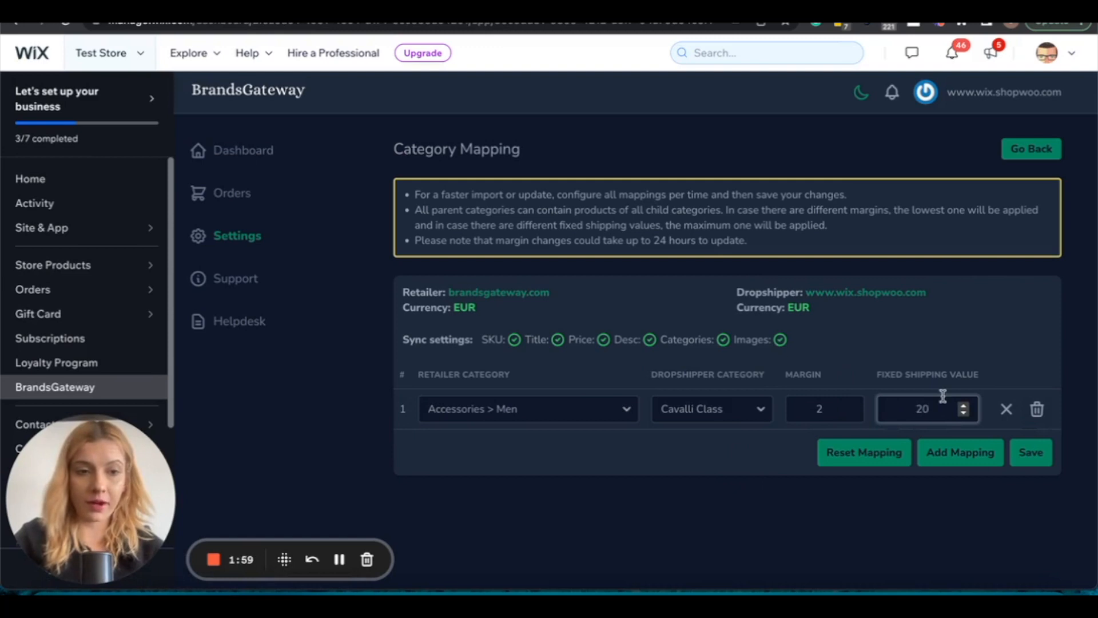
# Replace the Accessories > Men mapping with Accessories > Men > Belts mapped to Cavalli Class, with fixed shipping value 20, and save it
pyautogui.click(1038, 420)
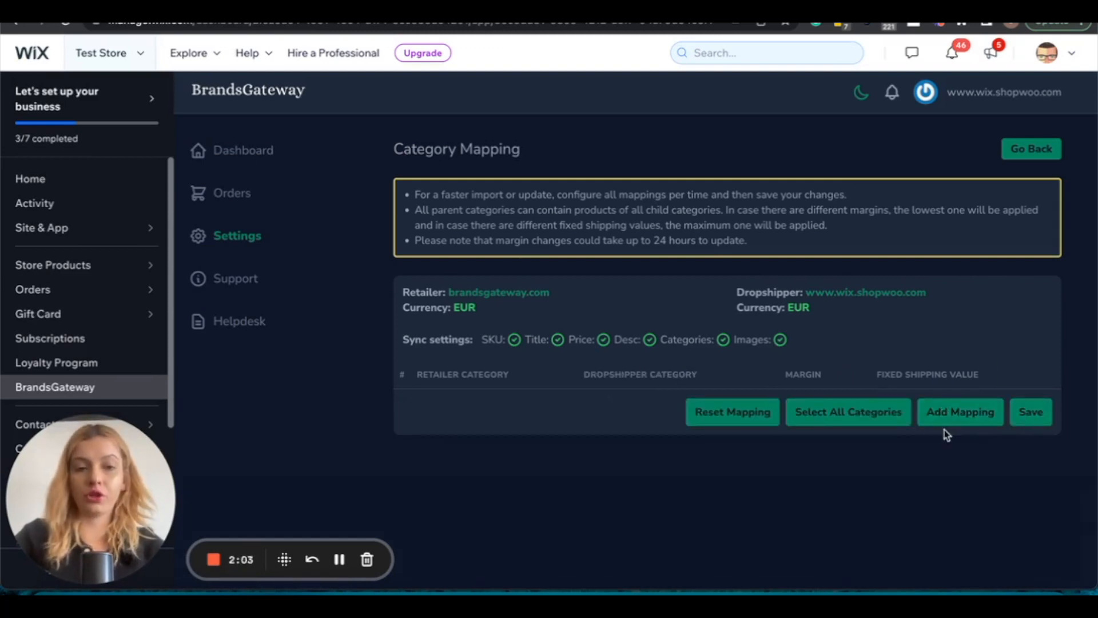
pyautogui.click(941, 412)
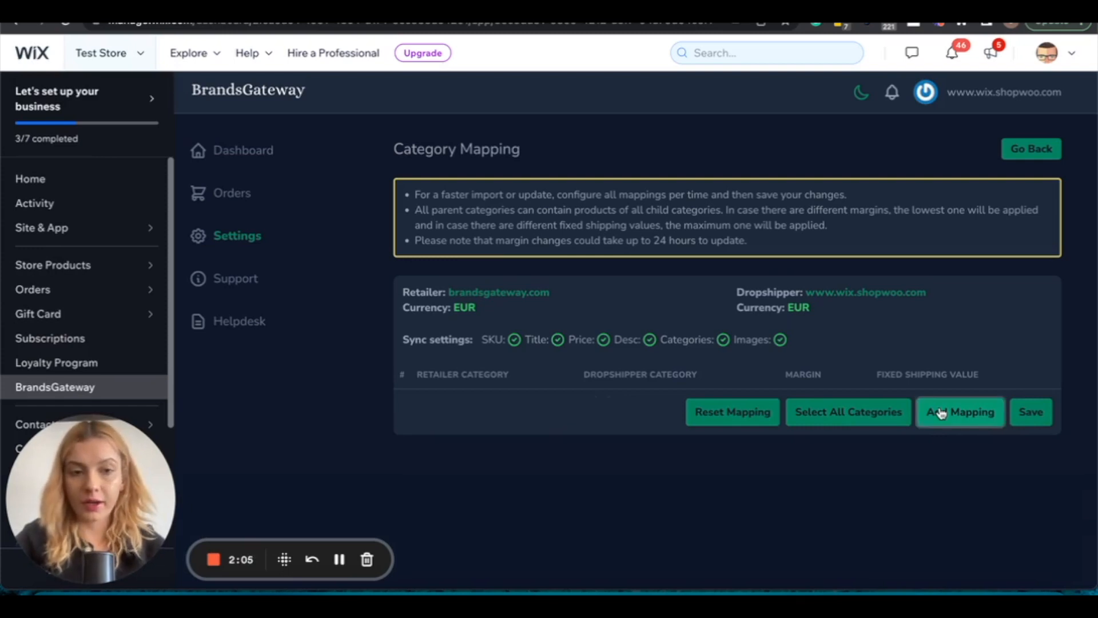
pyautogui.click(569, 415)
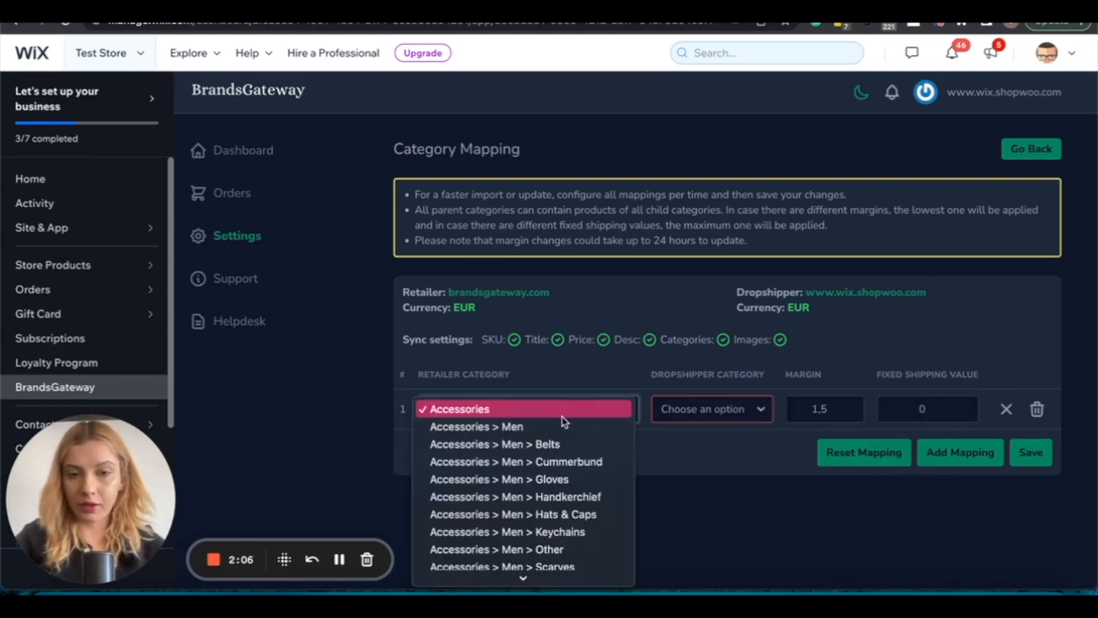
pyautogui.click(550, 445)
pyautogui.click(712, 409)
pyautogui.click(724, 425)
pyautogui.click(904, 407)
pyautogui.write('20')
pyautogui.click(875, 296)
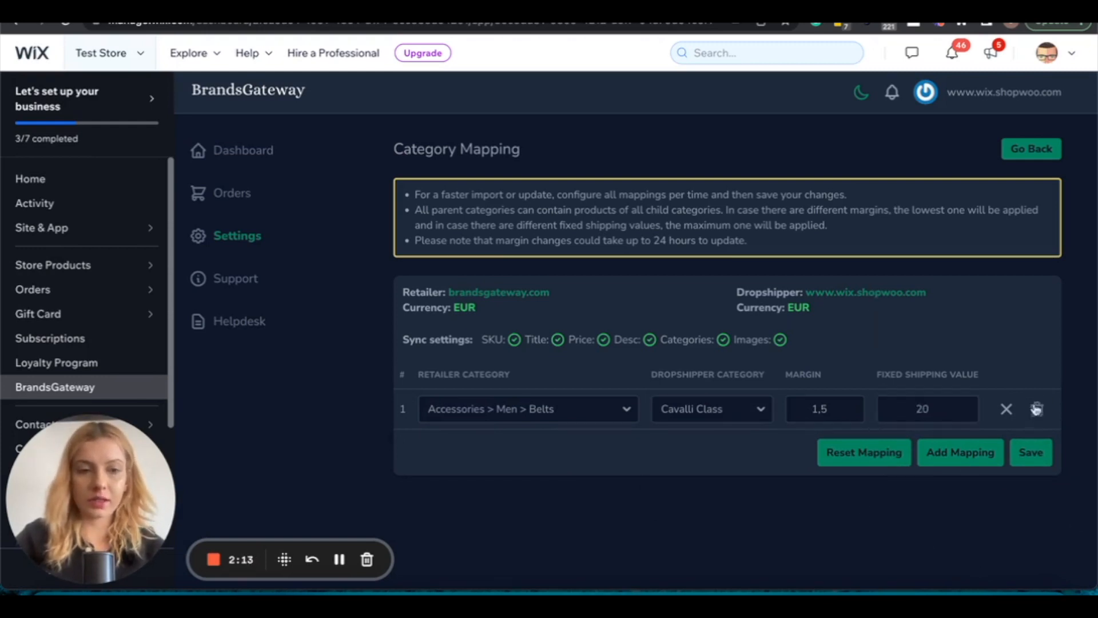
pyautogui.click(1031, 452)
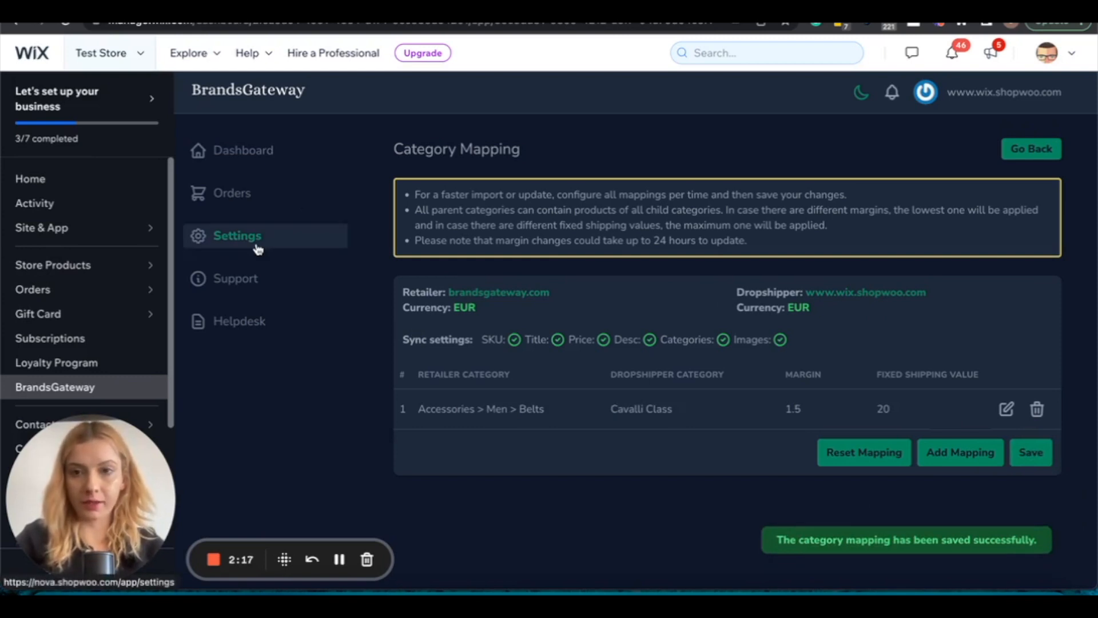
# Go to the Attribute Mapping settings and expand the options mapping for the Belt Size attribute
pyautogui.click(1035, 149)
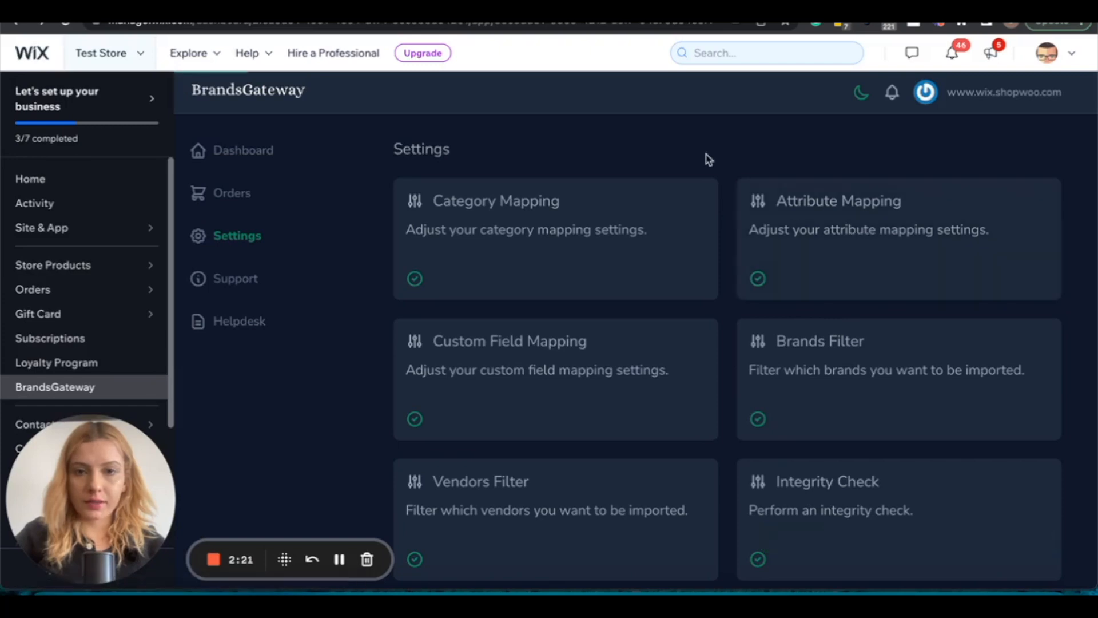
pyautogui.click(818, 226)
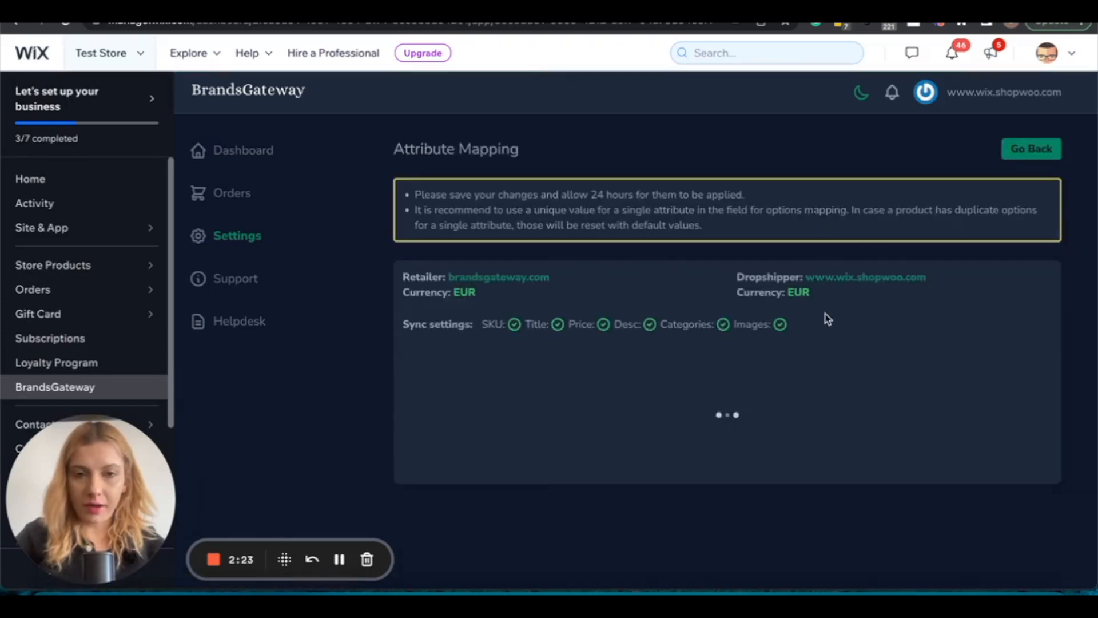
pyautogui.scroll(-3, 826, 318)
pyautogui.scroll(-1, 827, 319)
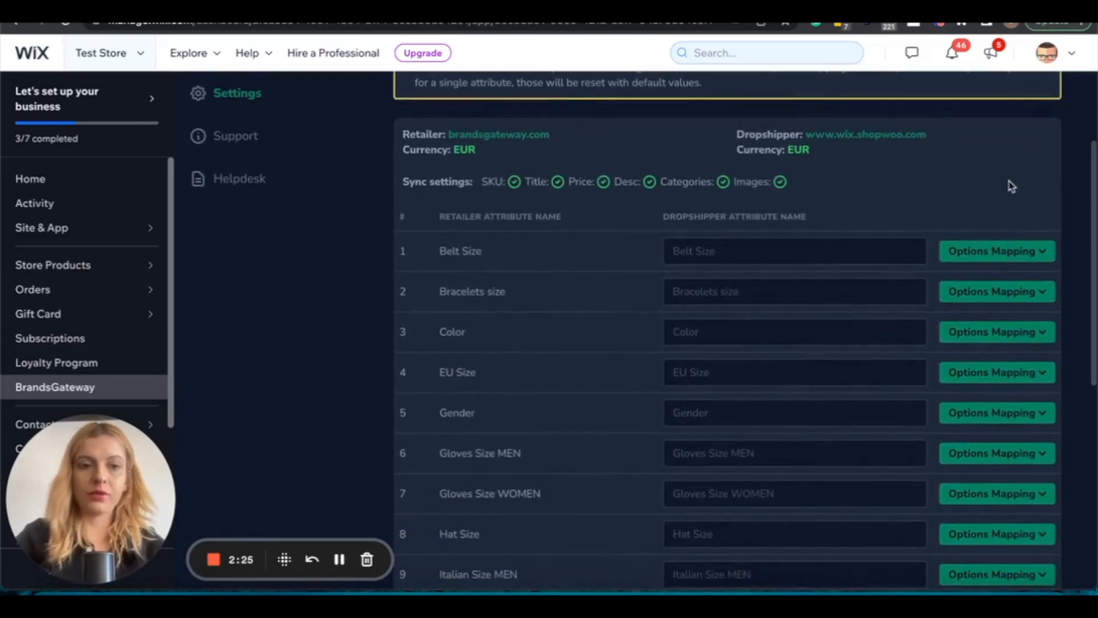
pyautogui.scroll(-1, 944, 198)
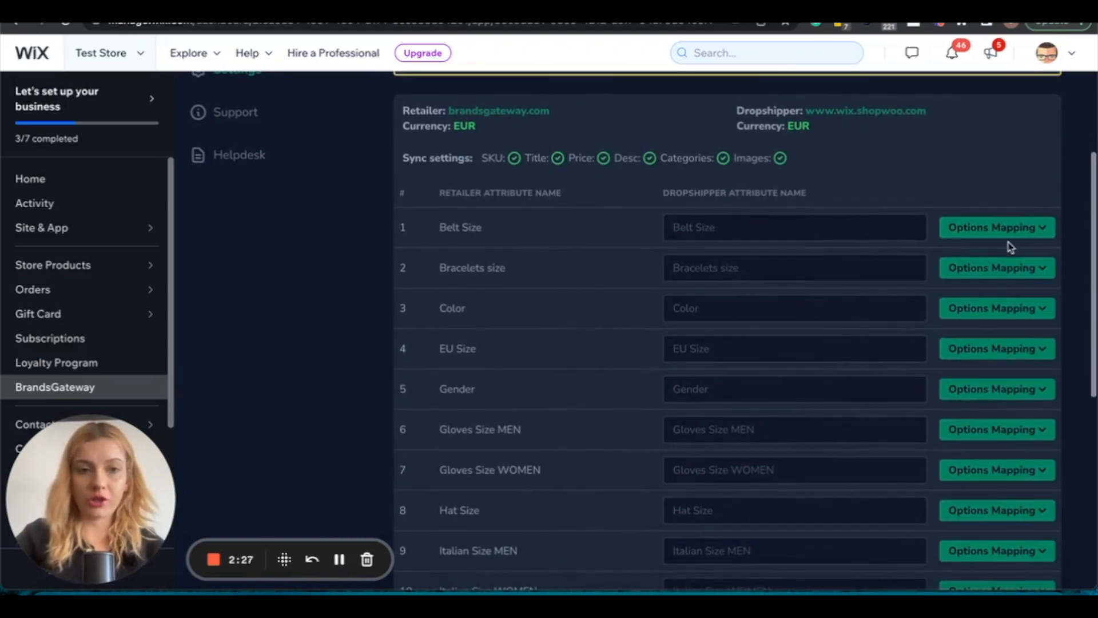
pyautogui.click(1000, 229)
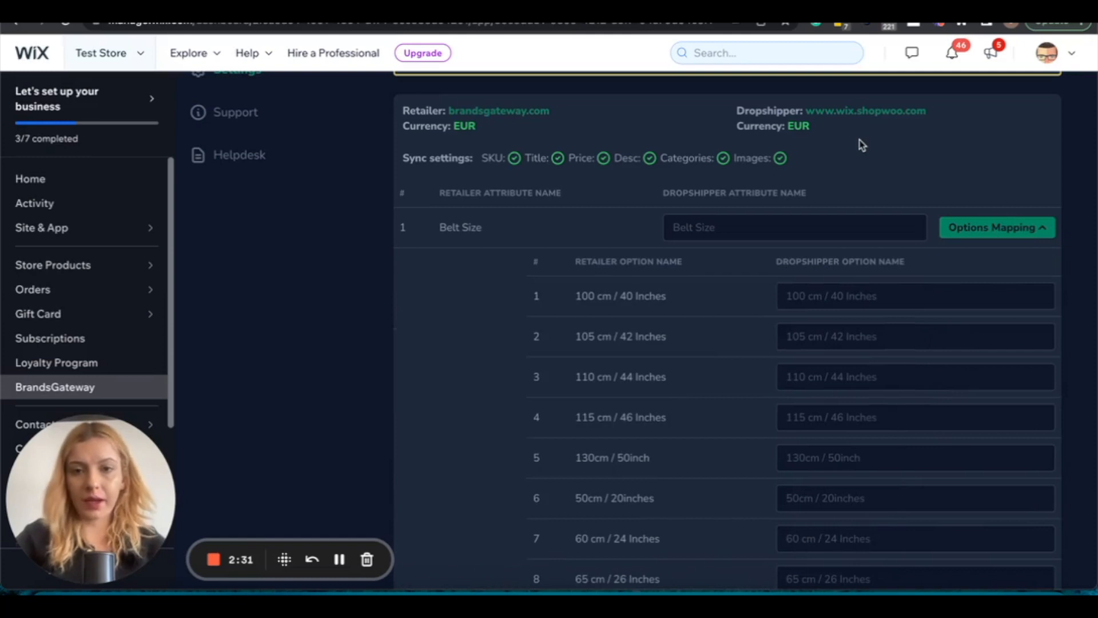
# Map the Belt Size retailer option 100 cm / 40 Inches to the dropshipper option name "40 inches"
pyautogui.scroll(1, 775, 293)
pyautogui.scroll(-3, 776, 292)
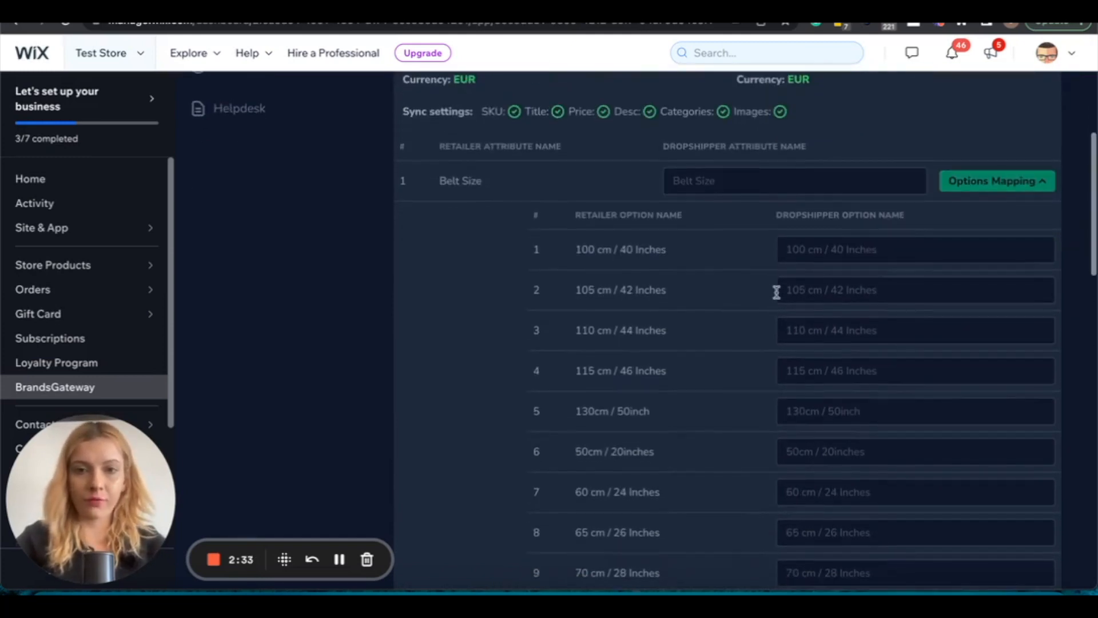
pyautogui.scroll(-2, 816, 273)
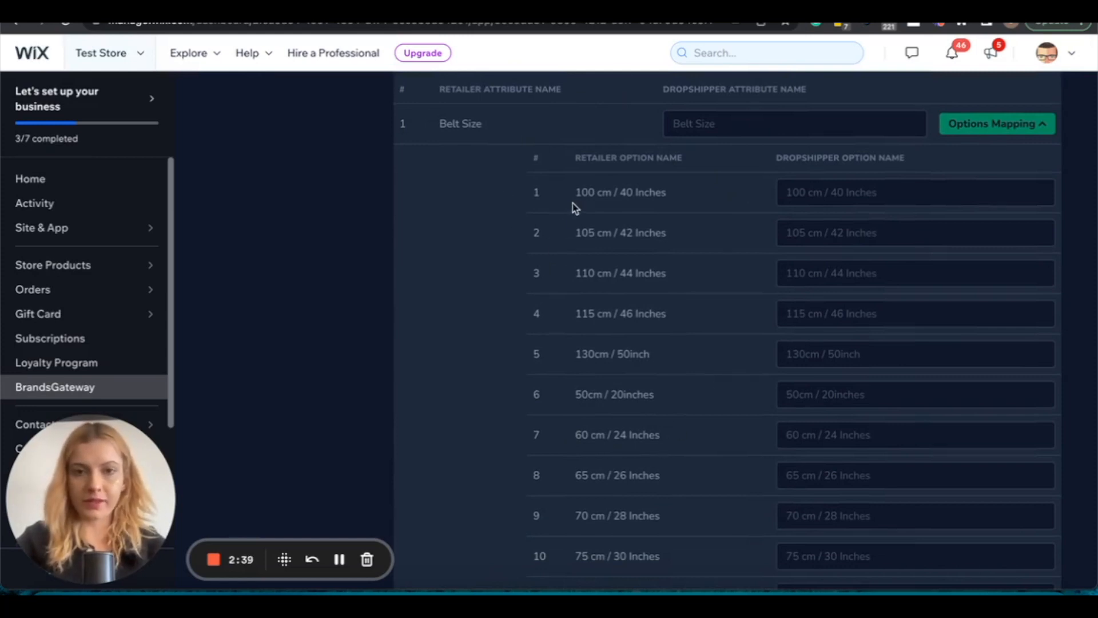
pyautogui.moveTo(575, 193); pyautogui.dragTo(672, 200)
pyautogui.click(672, 198)
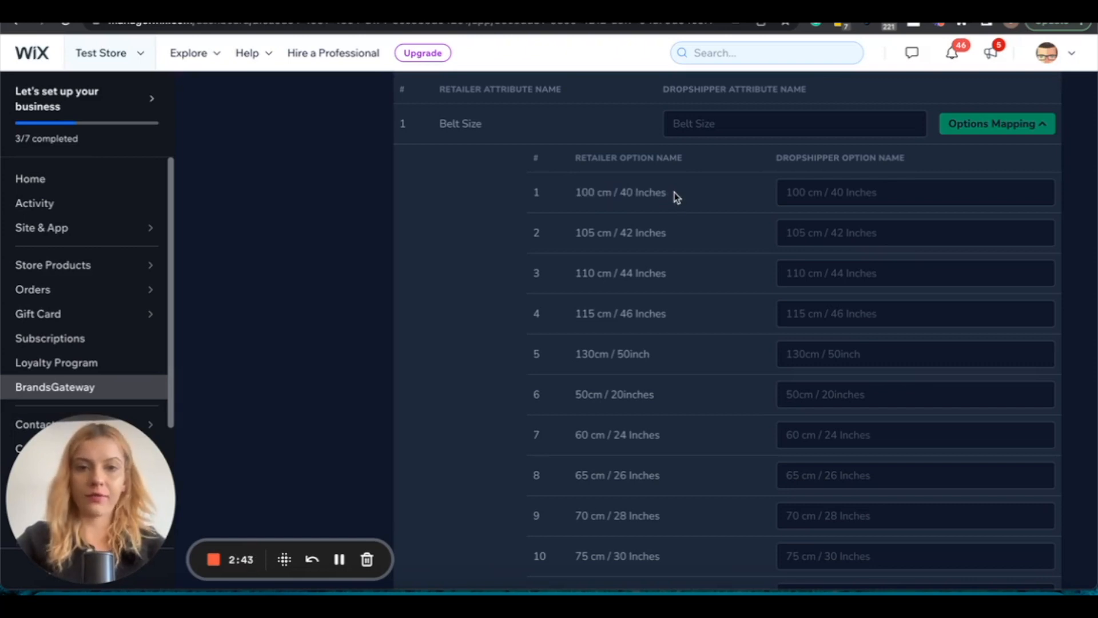
pyautogui.click(830, 192)
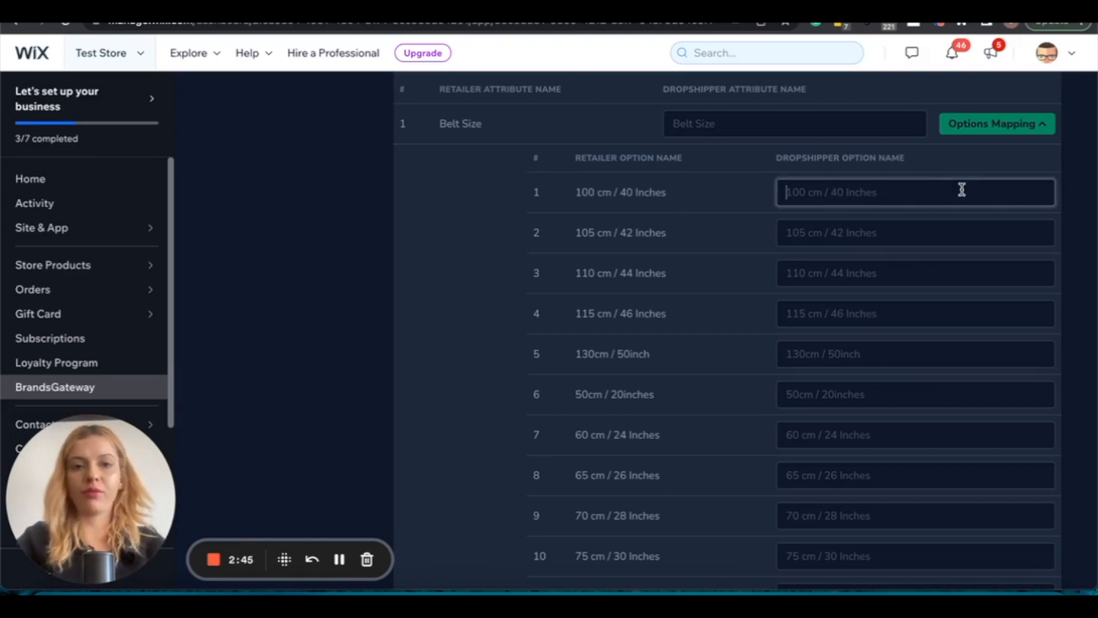
pyautogui.write('40 inches')
pyautogui.scroll(-1, 975, 314)
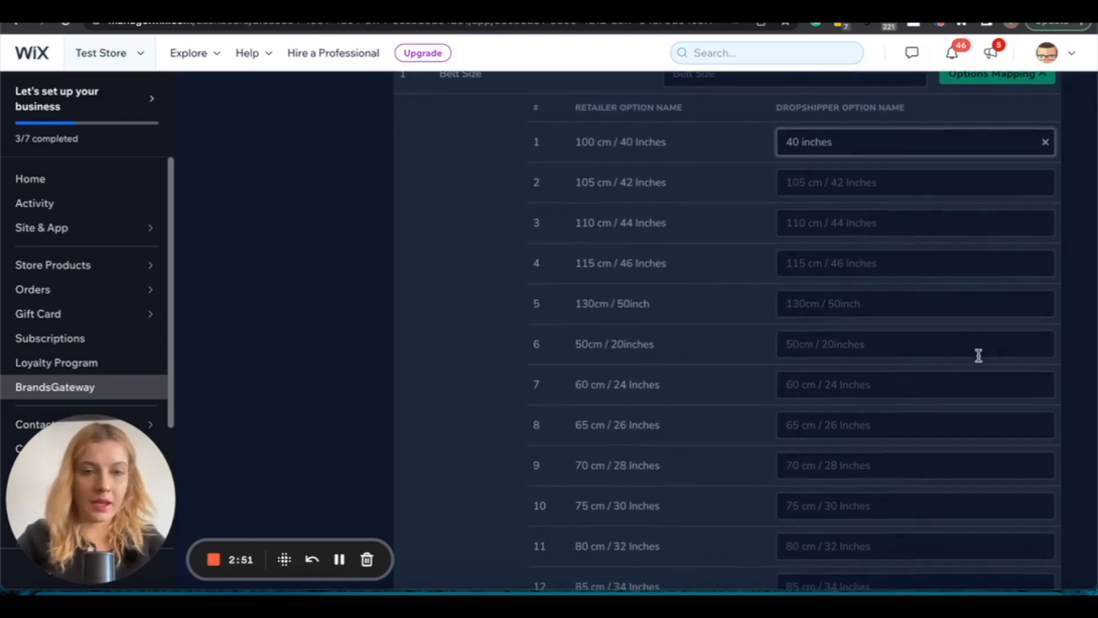
pyautogui.scroll(3, 978, 355)
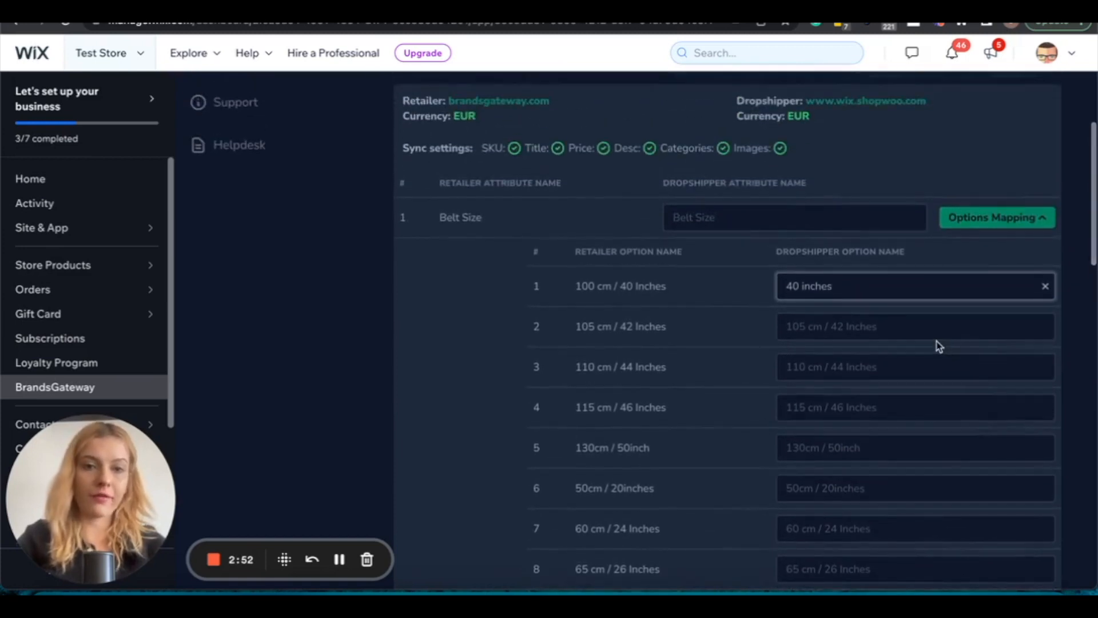
# Save the attribute mapping and return to the Settings overview
pyautogui.scroll(-1, 767, 418)
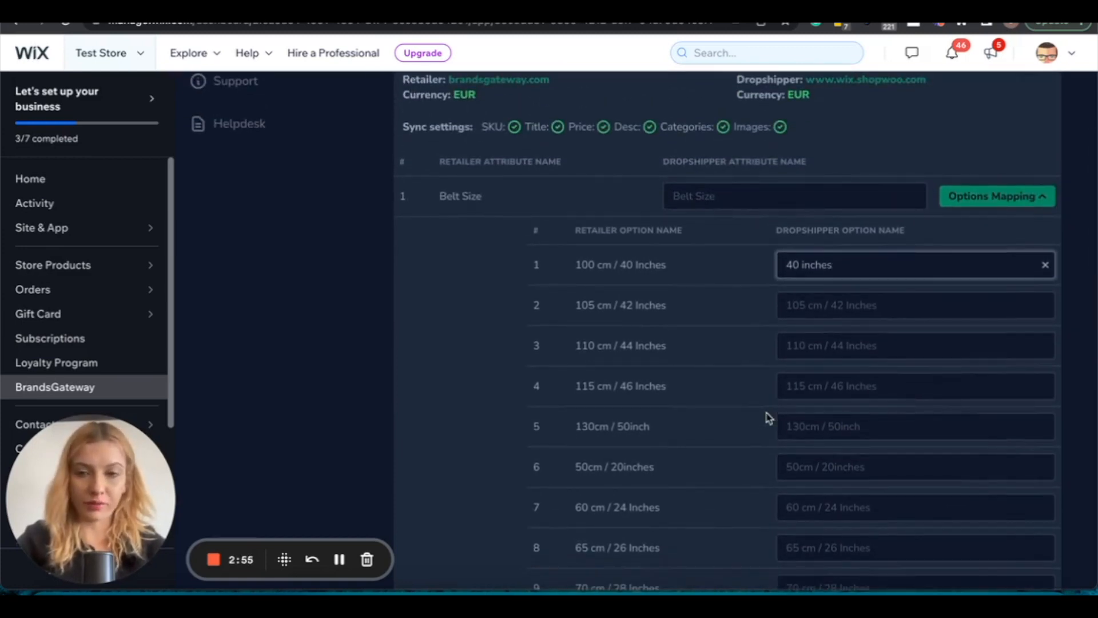
pyautogui.scroll(-15, 768, 418)
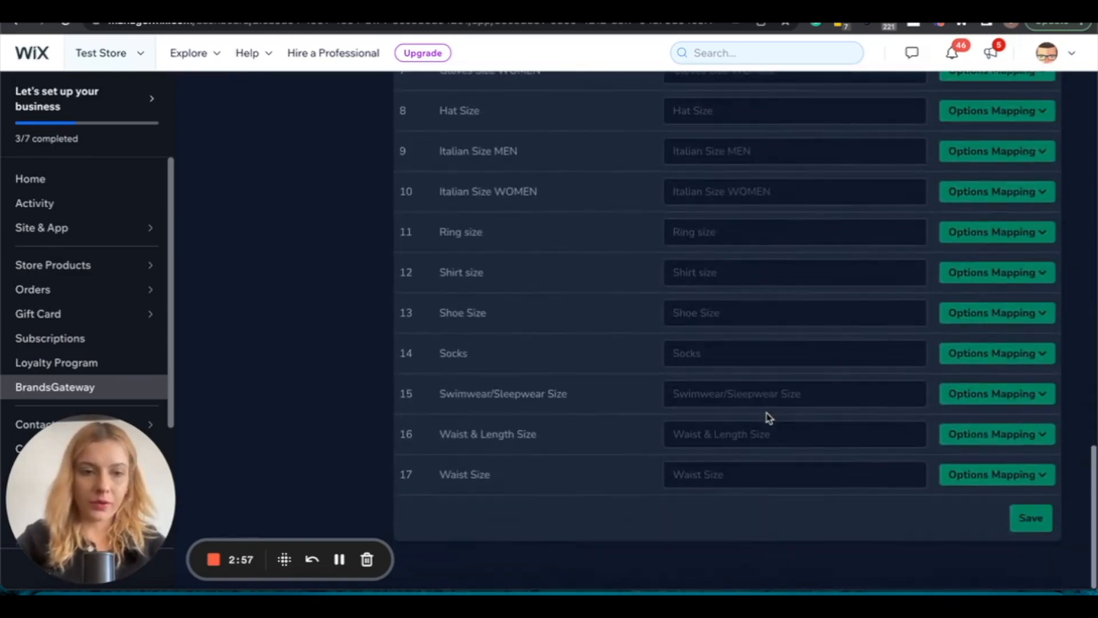
pyautogui.click(1041, 520)
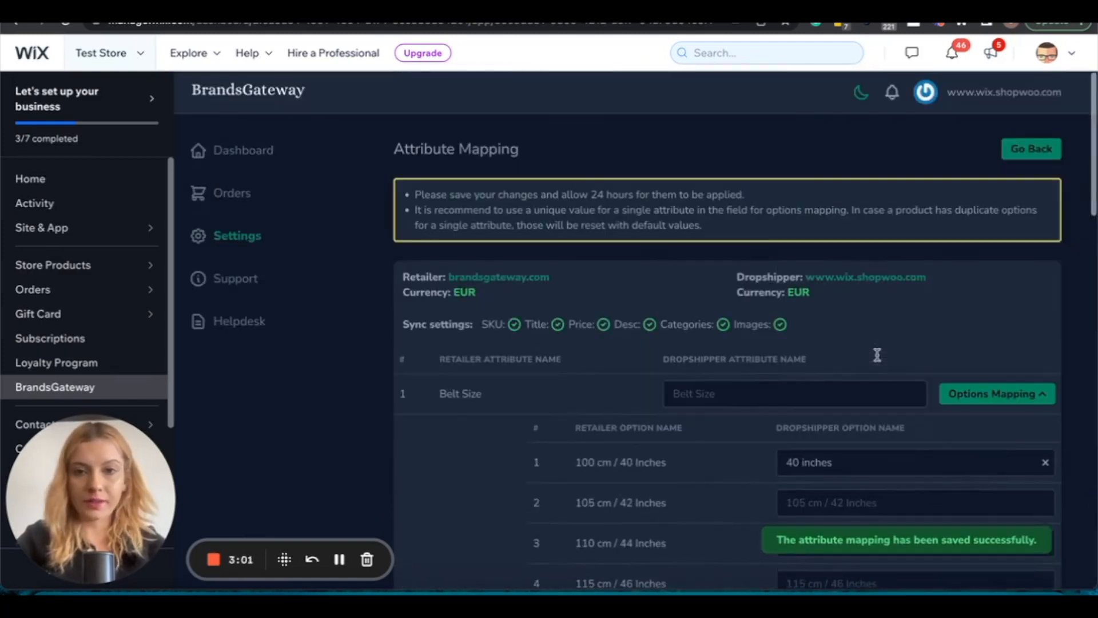
pyautogui.click(1044, 151)
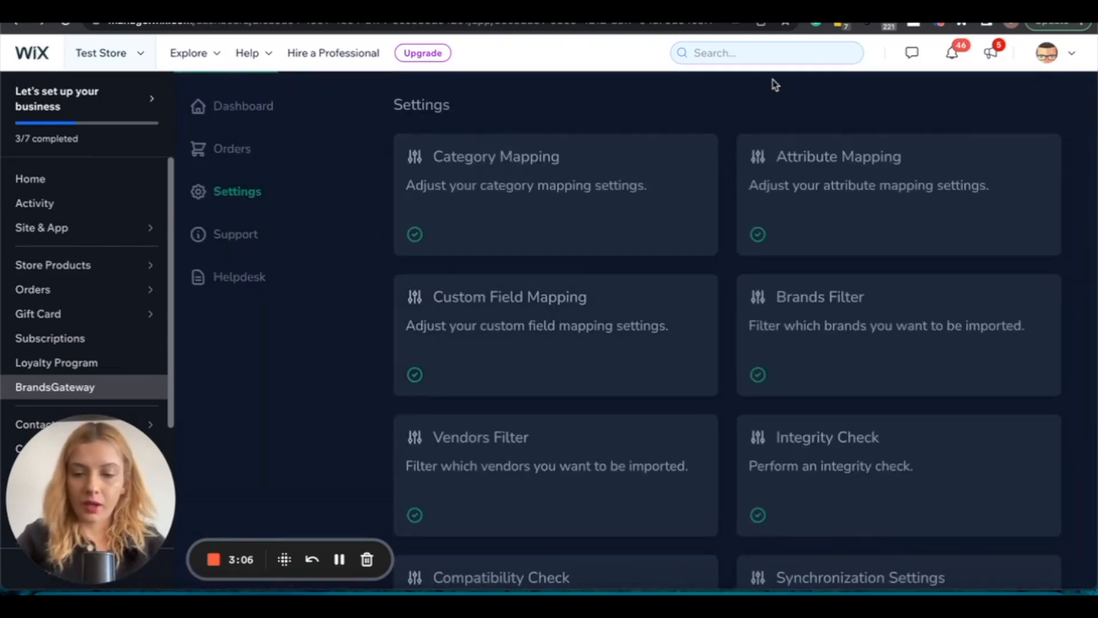
# Start a custom field mapping of type Product Variation for retailer custom field _ean13, and return to Settings without saving it
pyautogui.click(629, 316)
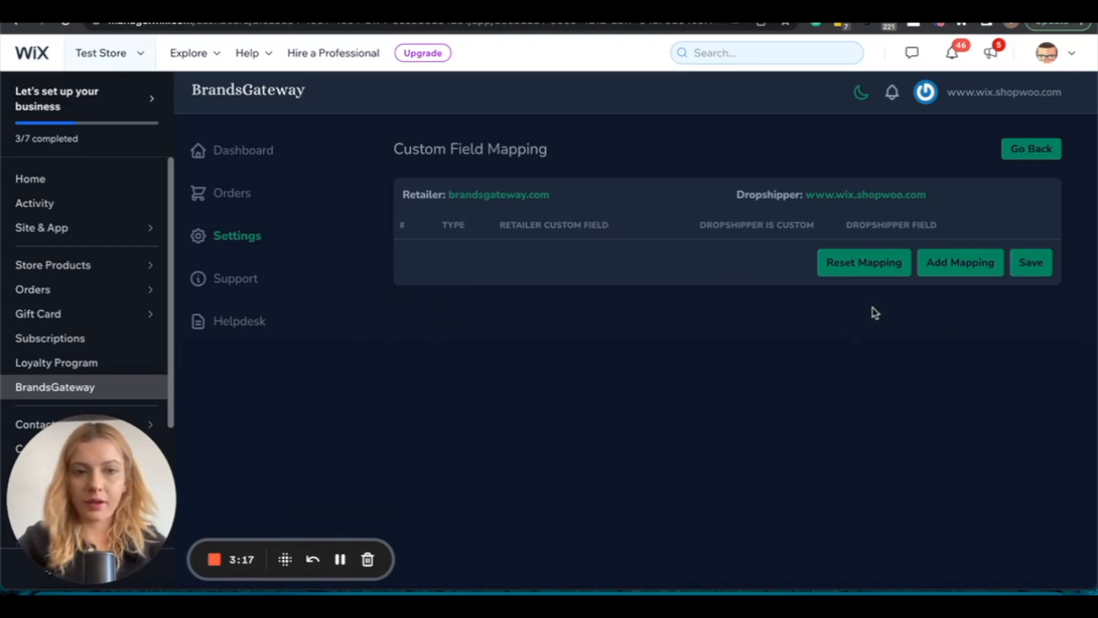
pyautogui.click(966, 264)
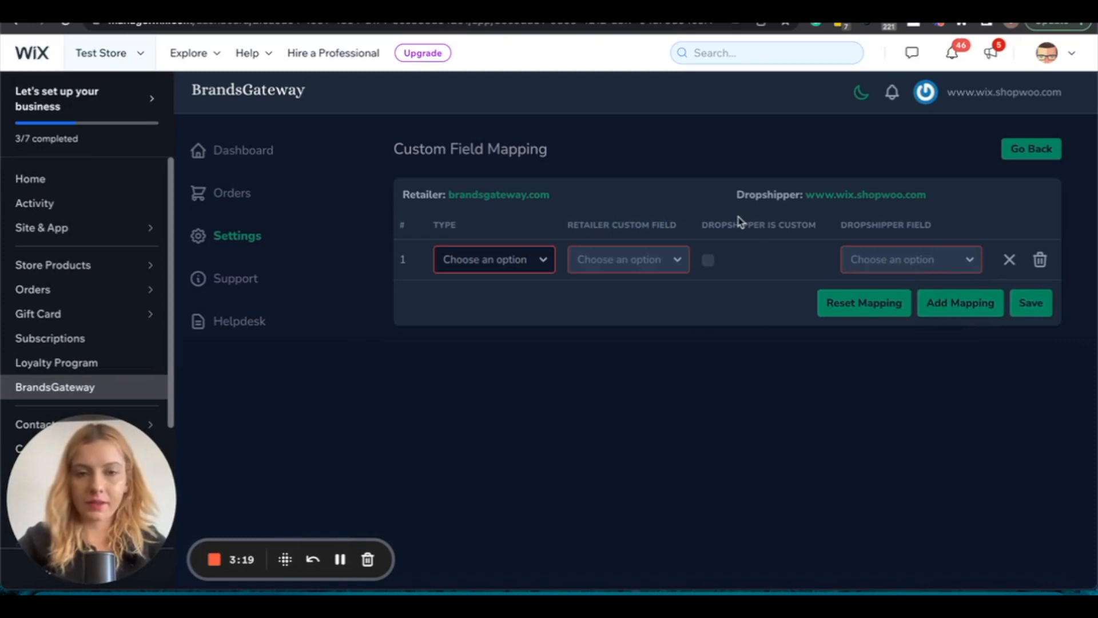
pyautogui.click(537, 259)
pyautogui.click(537, 275)
pyautogui.click(618, 268)
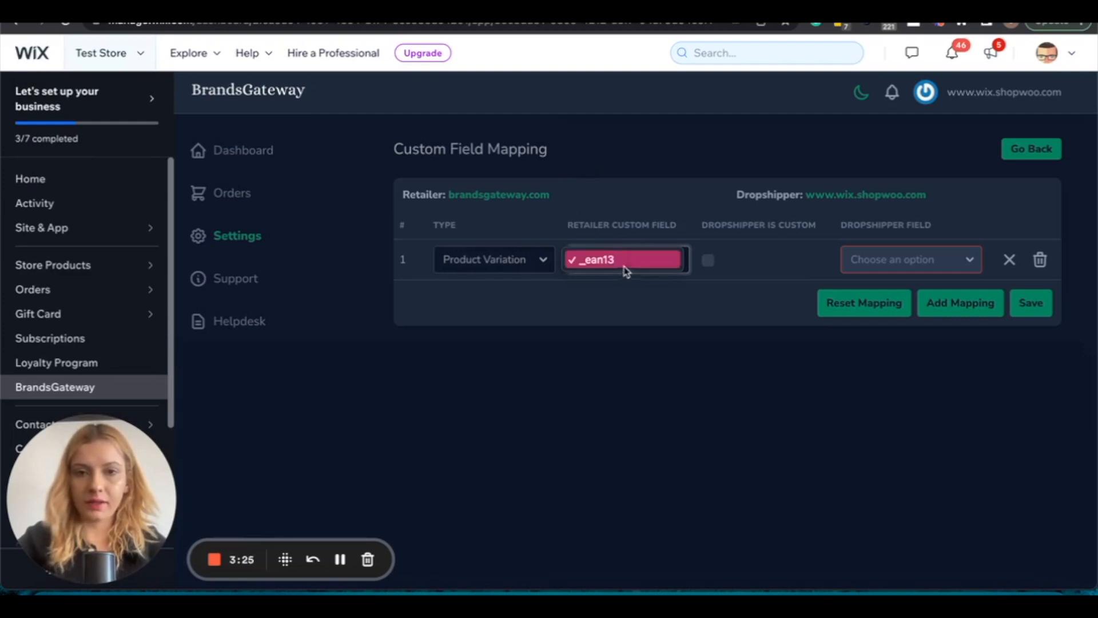
pyautogui.click(626, 262)
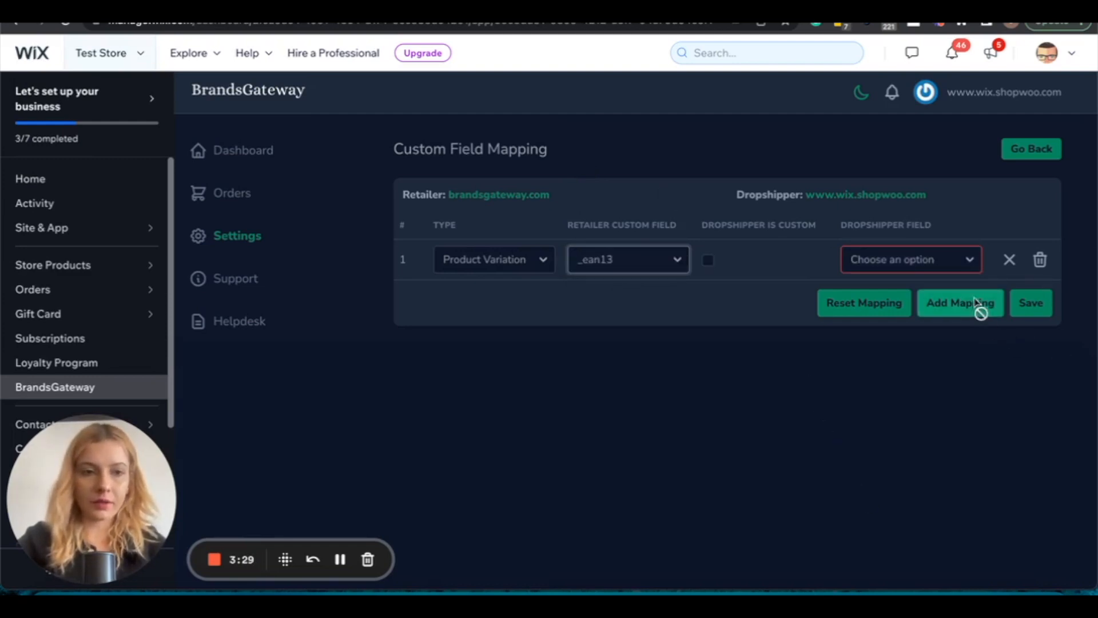
pyautogui.click(1019, 151)
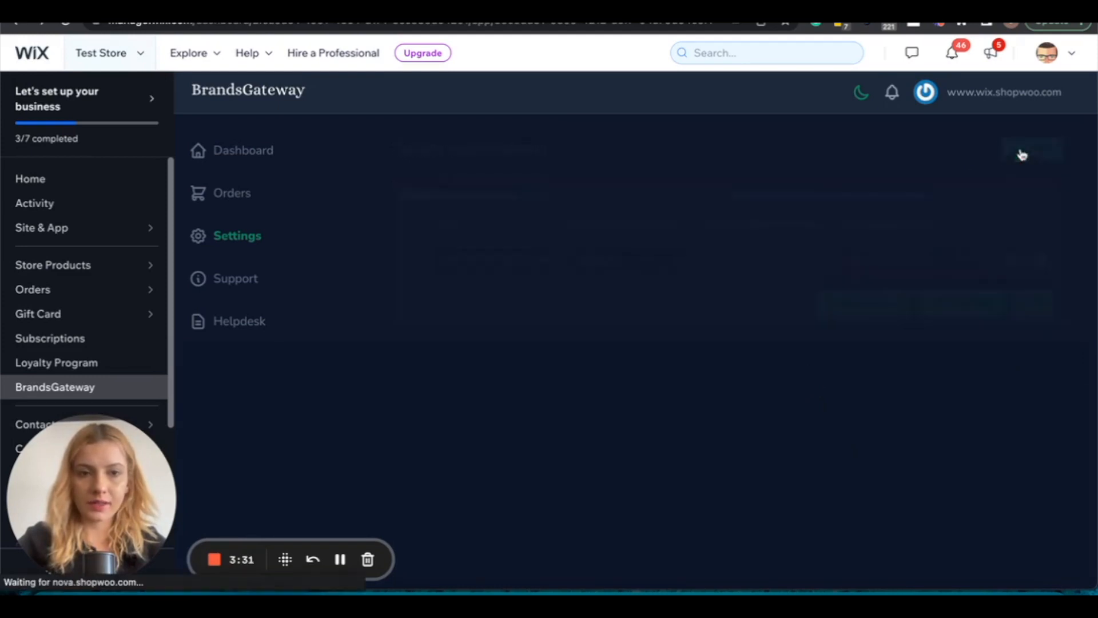
# Go to the Brands Filter settings and look through the full list of importable brands
pyautogui.scroll(-2, 744, 286)
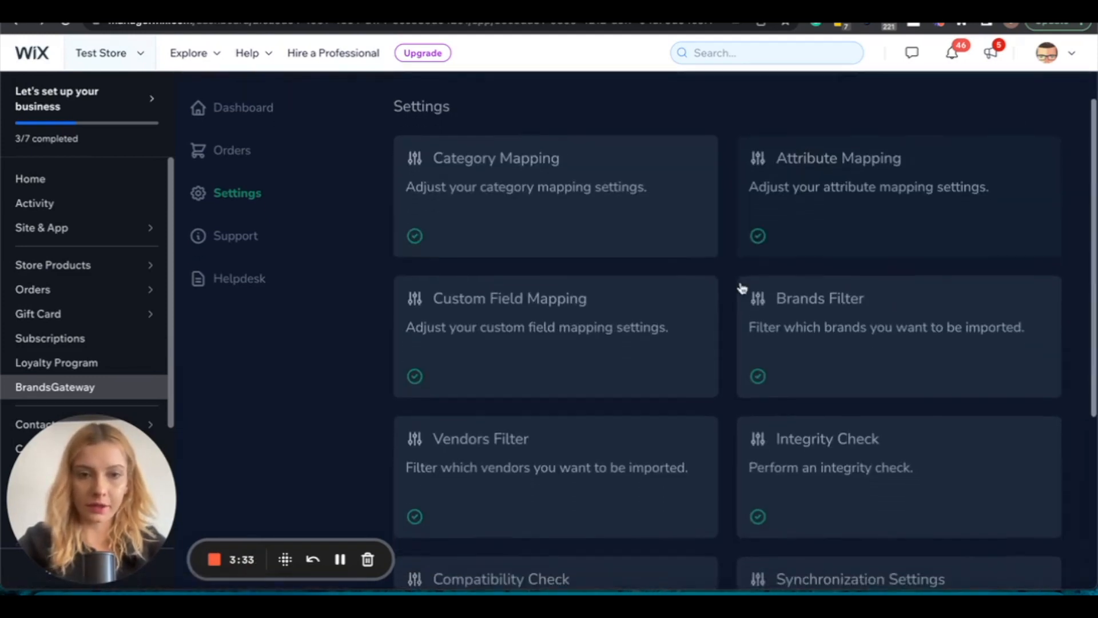
pyautogui.scroll(-1, 742, 288)
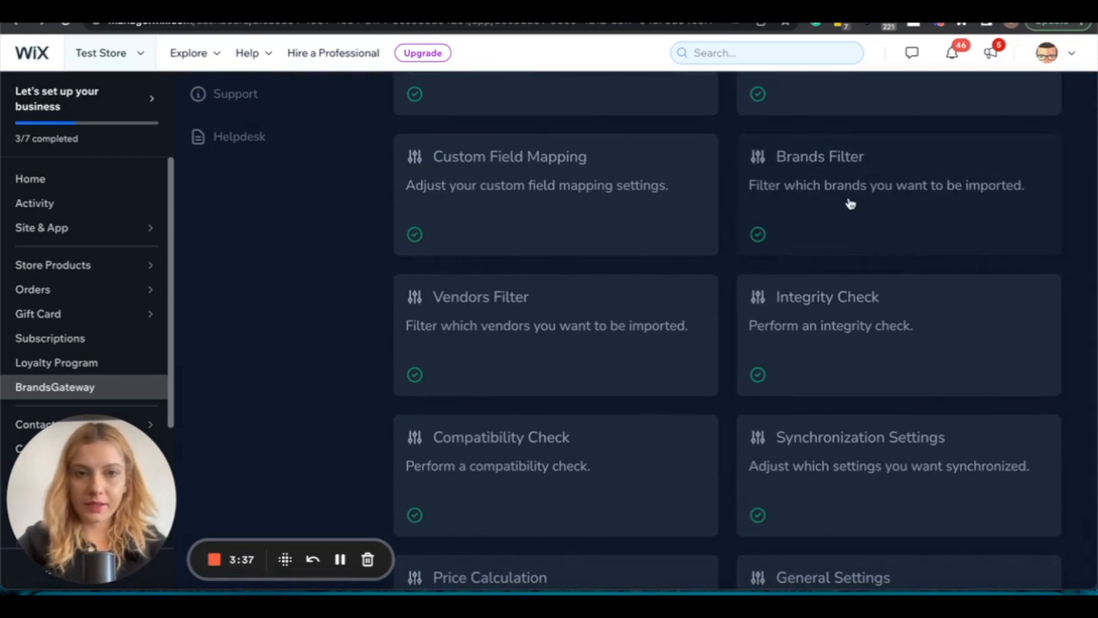
pyautogui.scroll(-1, 850, 204)
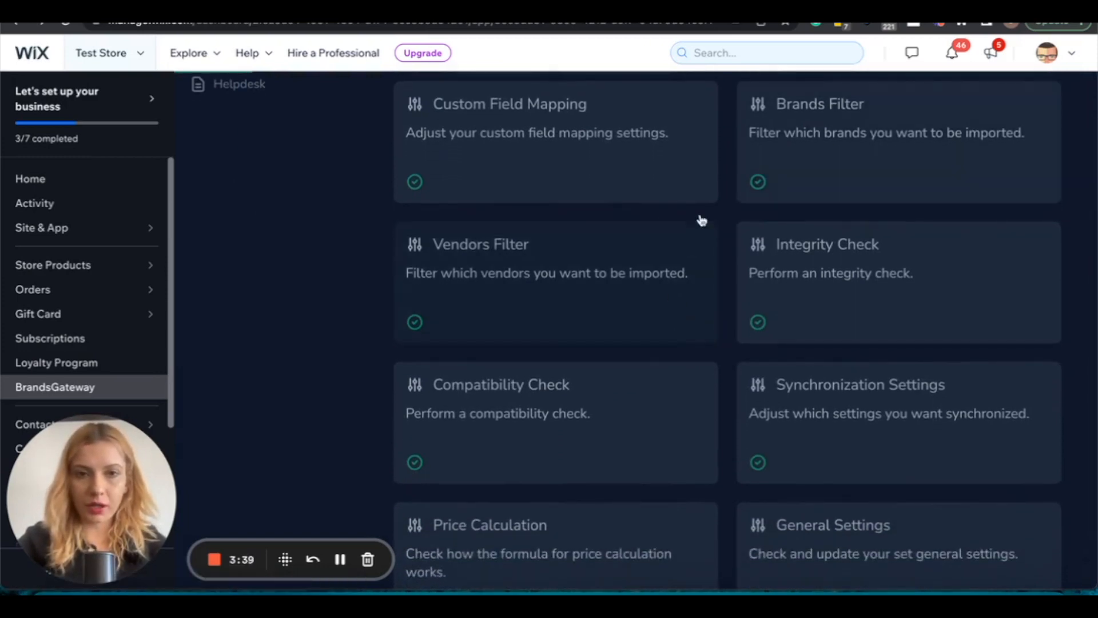
pyautogui.click(791, 169)
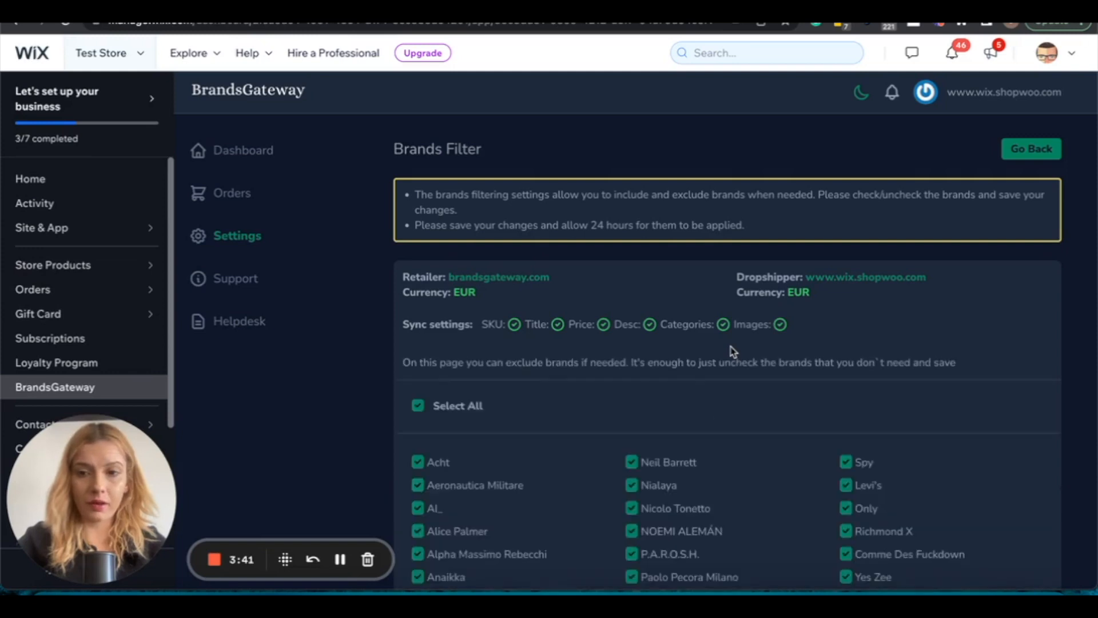
pyautogui.scroll(-7, 733, 351)
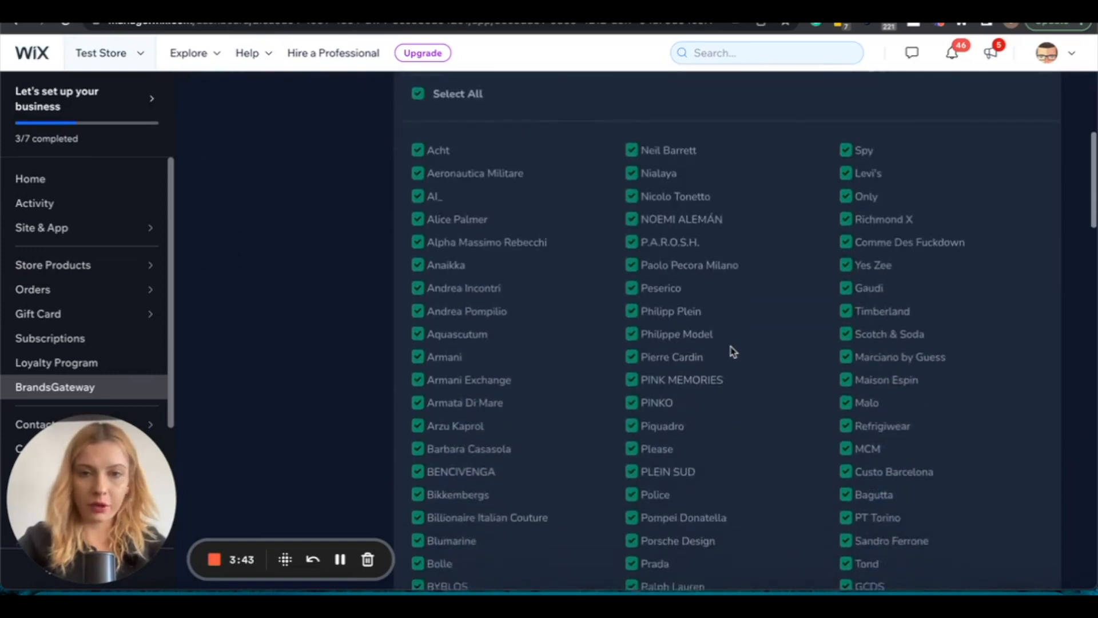
pyautogui.scroll(6, 733, 351)
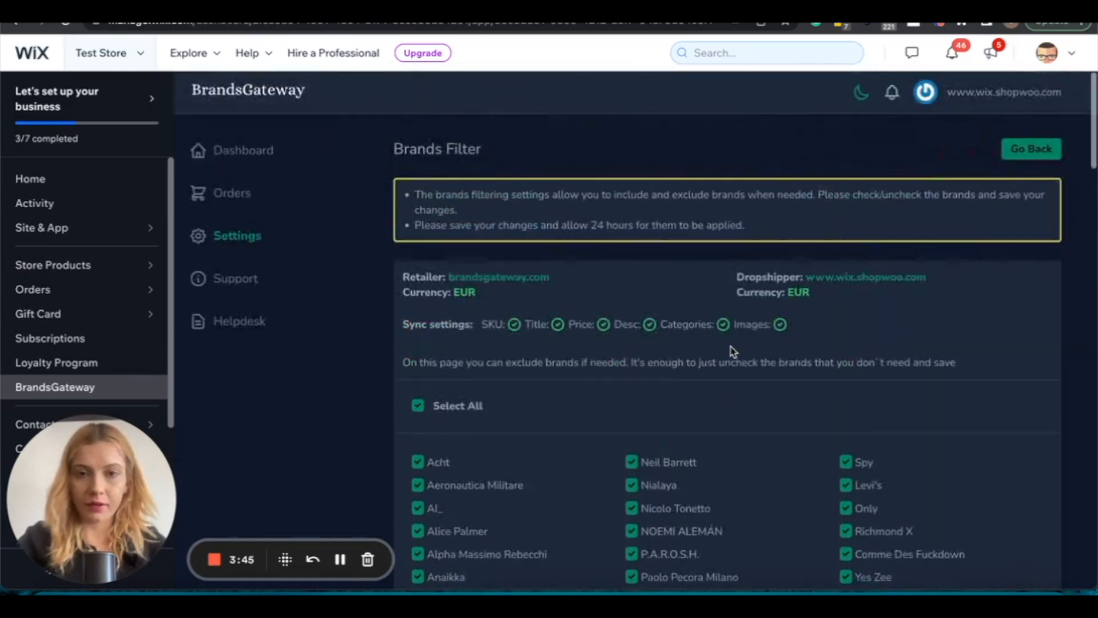
pyautogui.scroll(-18, 732, 351)
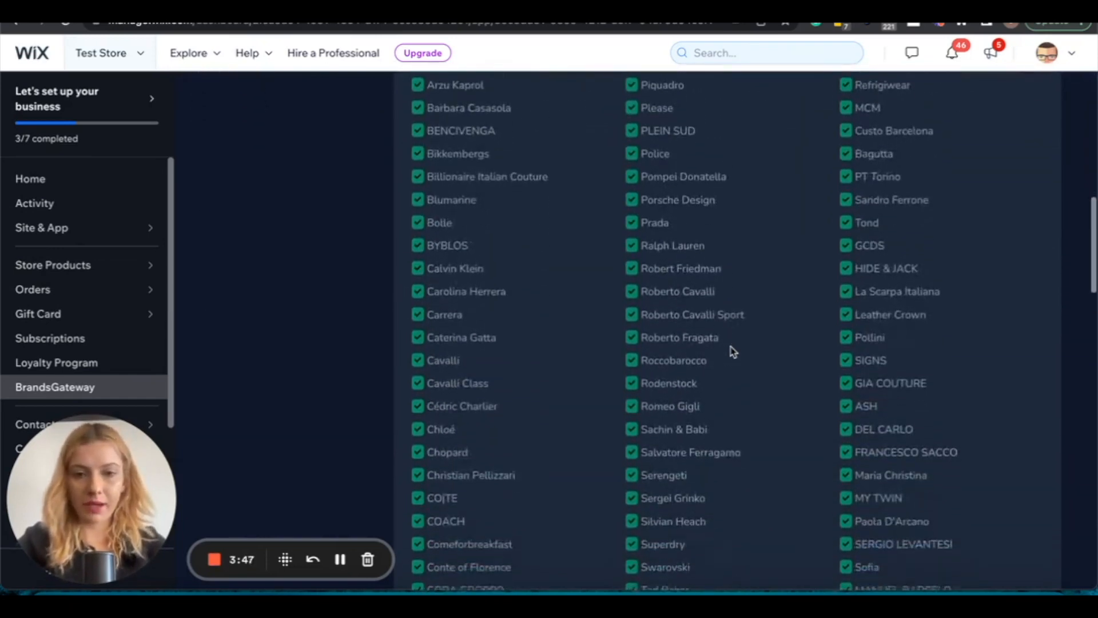
pyautogui.scroll(-10, 731, 351)
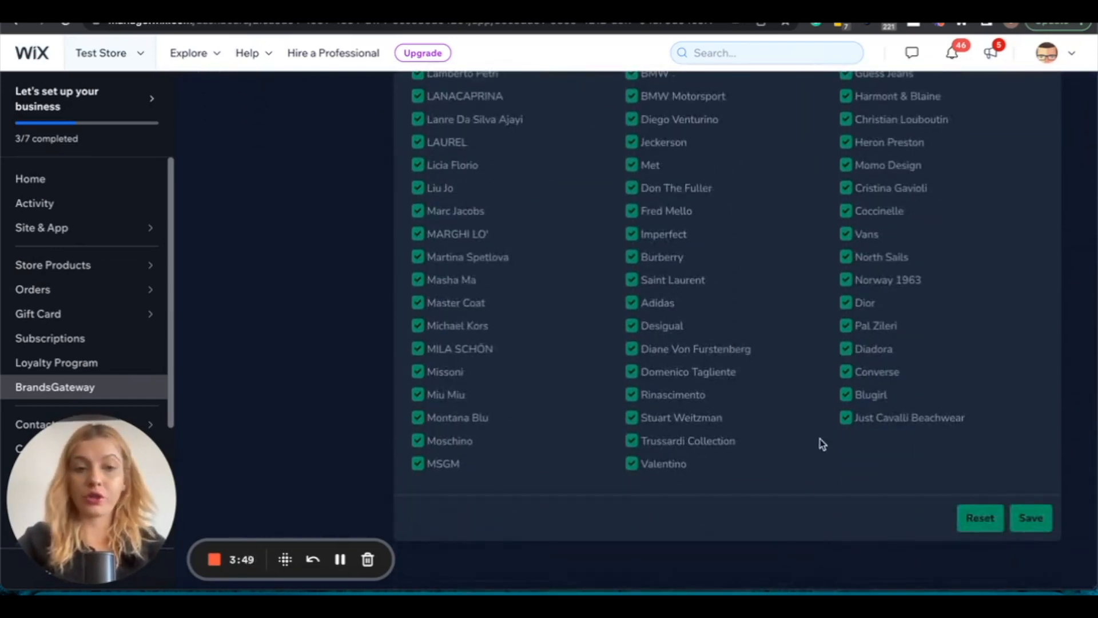
# Exclude Just Cavalli Beachwear, Blugirl, Converse and Diadora from the brands filter, save it, and return to Settings
pyautogui.click(846, 418)
pyautogui.click(846, 395)
pyautogui.click(845, 372)
pyautogui.click(845, 349)
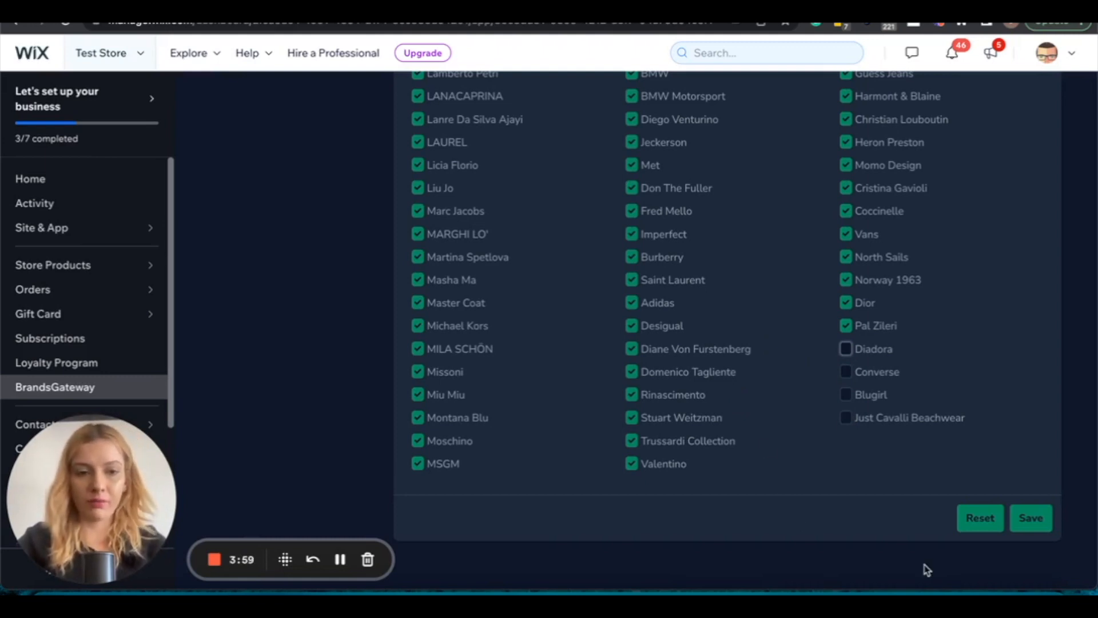
pyautogui.click(1036, 520)
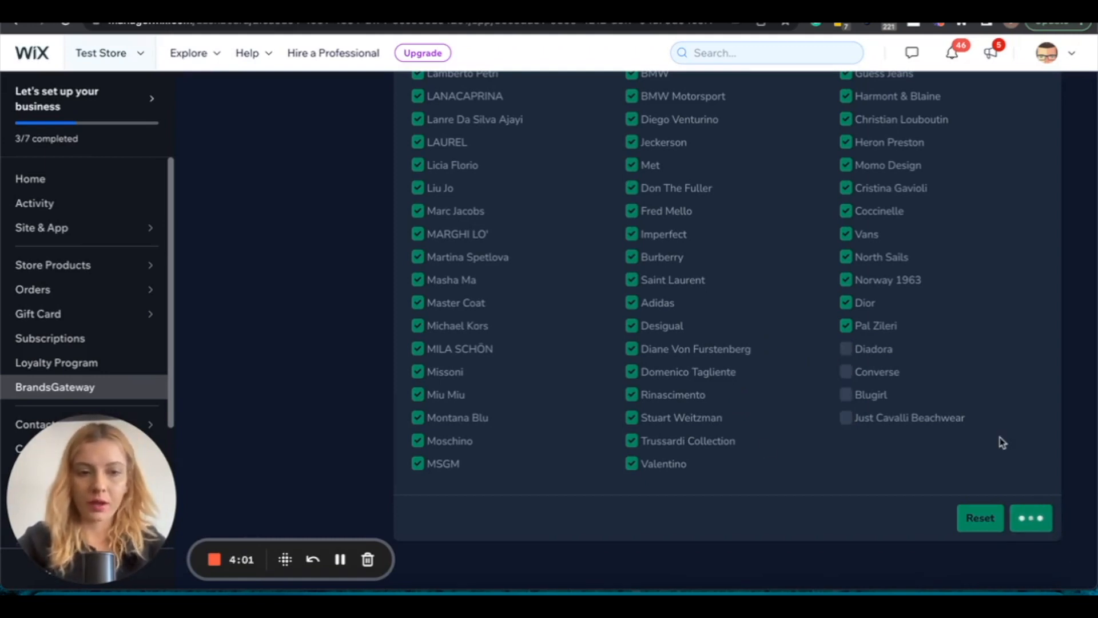
pyautogui.scroll(15, 767, 321)
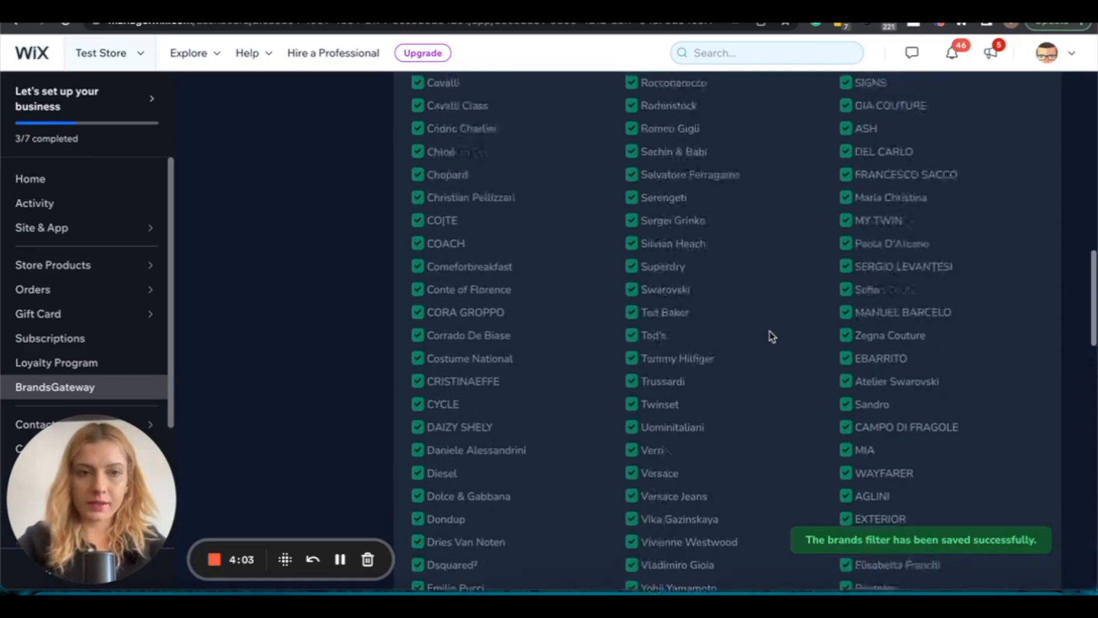
pyautogui.scroll(10, 772, 325)
pyautogui.click(1038, 149)
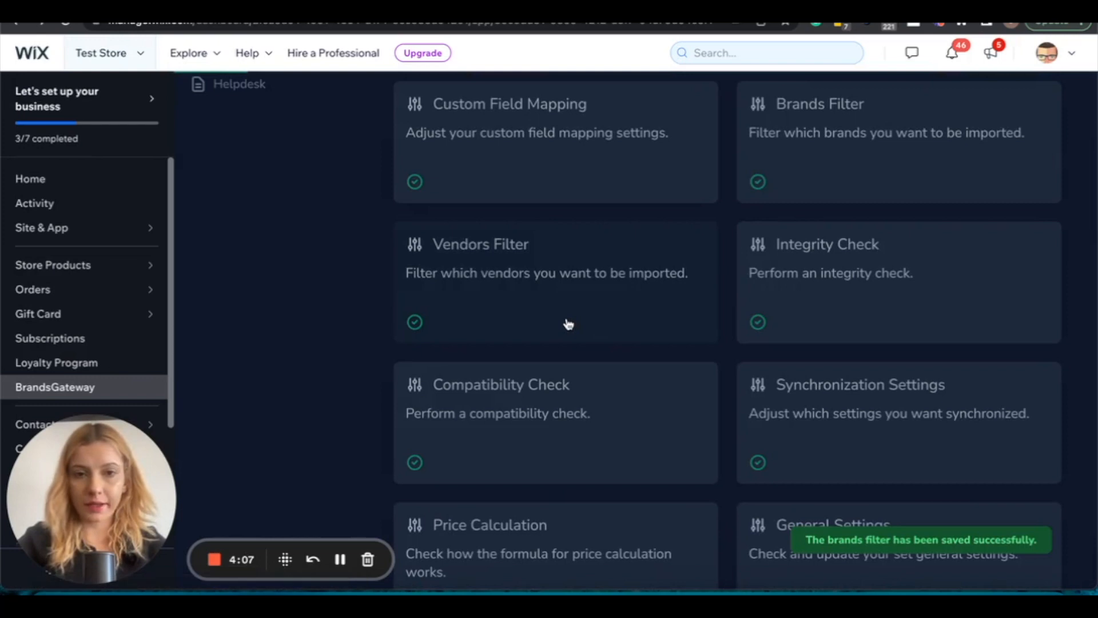
# Exclude Italy-Modena, Italy - Milano and Italy - Piacenza in the Vendors Filter, save it, and return to Settings
pyautogui.click(548, 275)
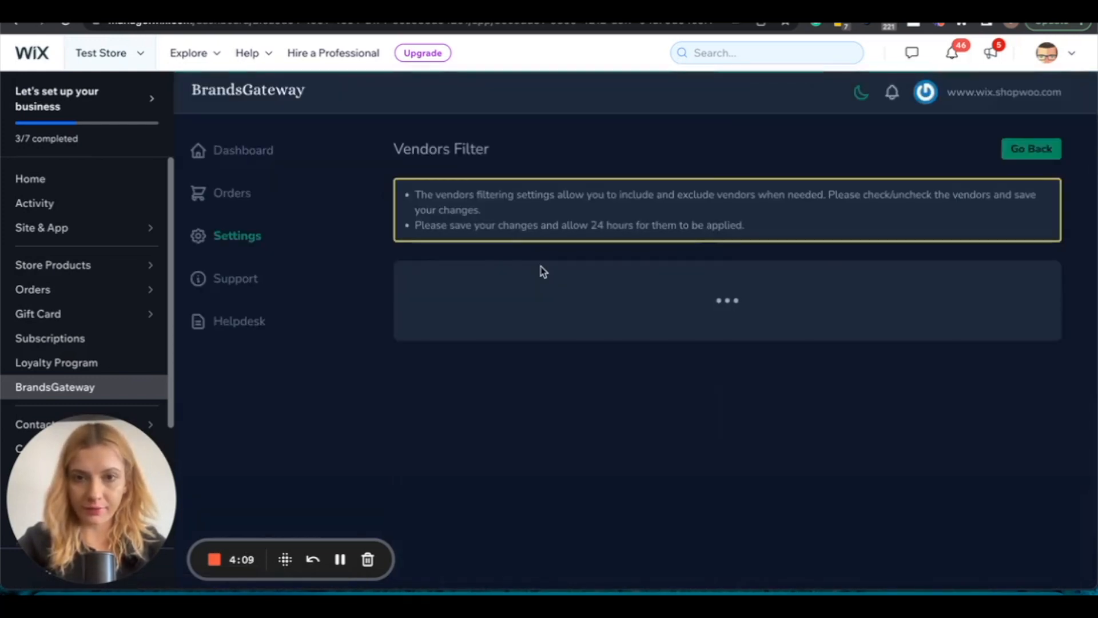
pyautogui.scroll(-1, 572, 354)
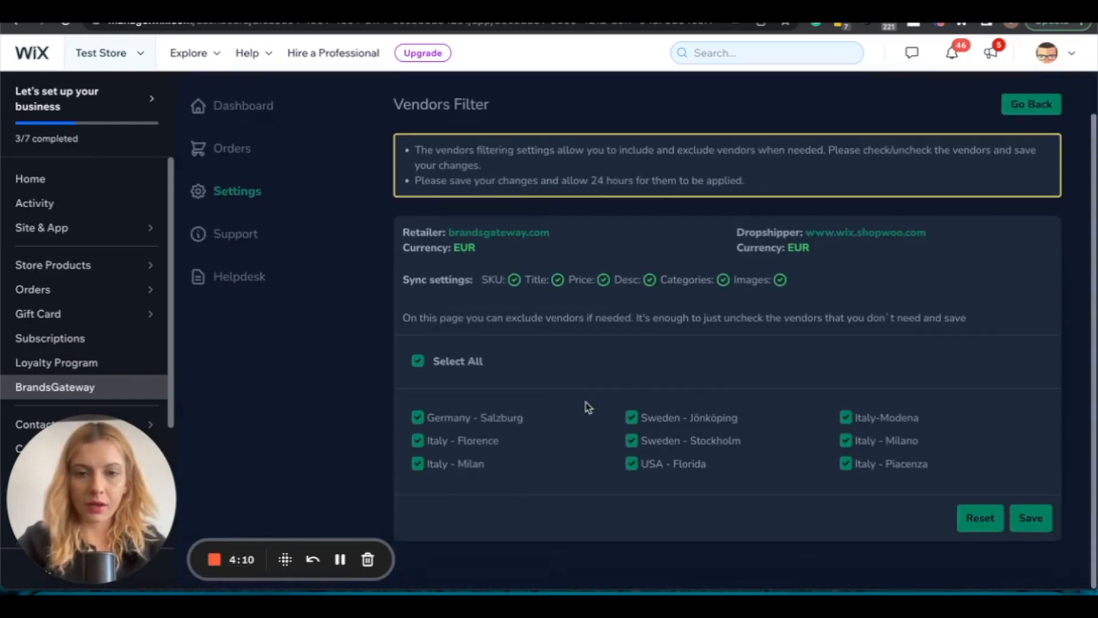
pyautogui.click(846, 417)
pyautogui.click(846, 440)
pyautogui.click(845, 463)
pyautogui.click(1031, 529)
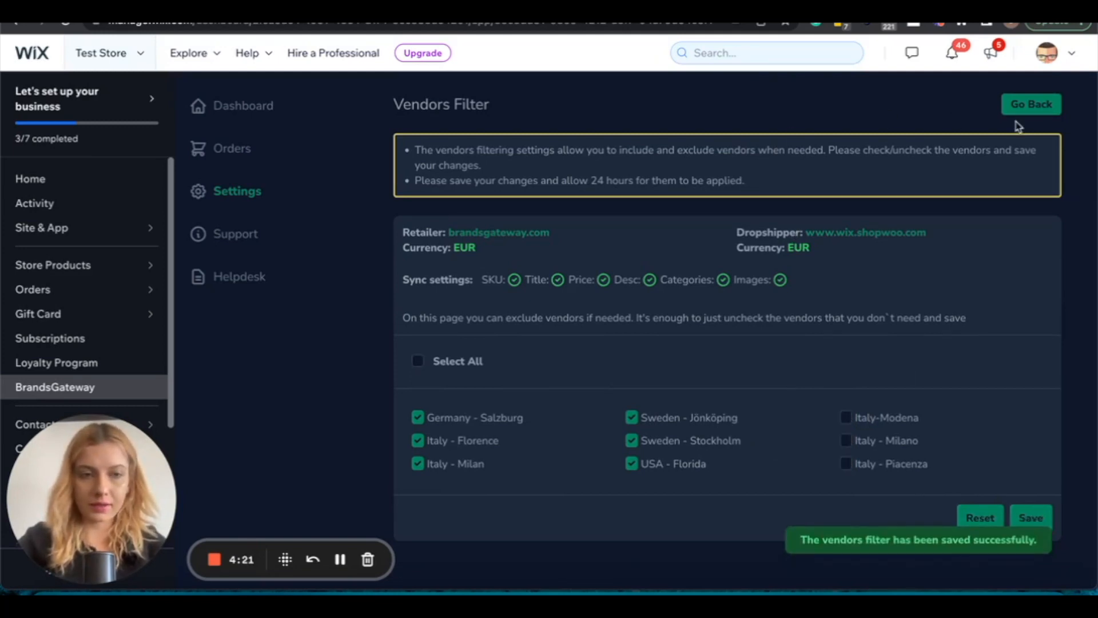
pyautogui.click(1032, 104)
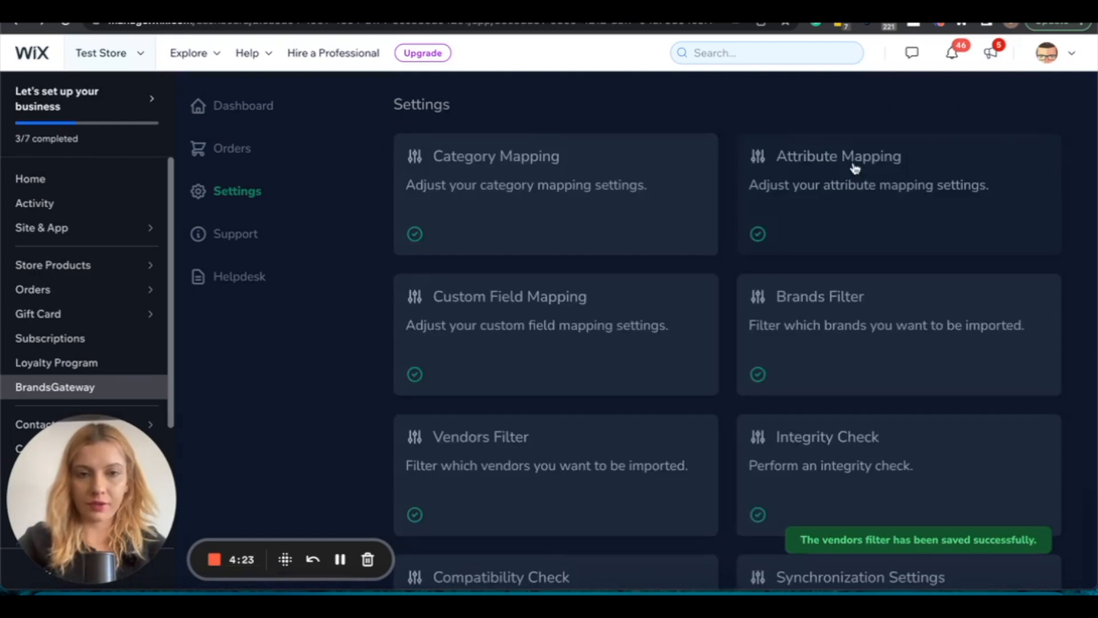
pyautogui.scroll(-2, 686, 404)
pyautogui.scroll(-1, 688, 406)
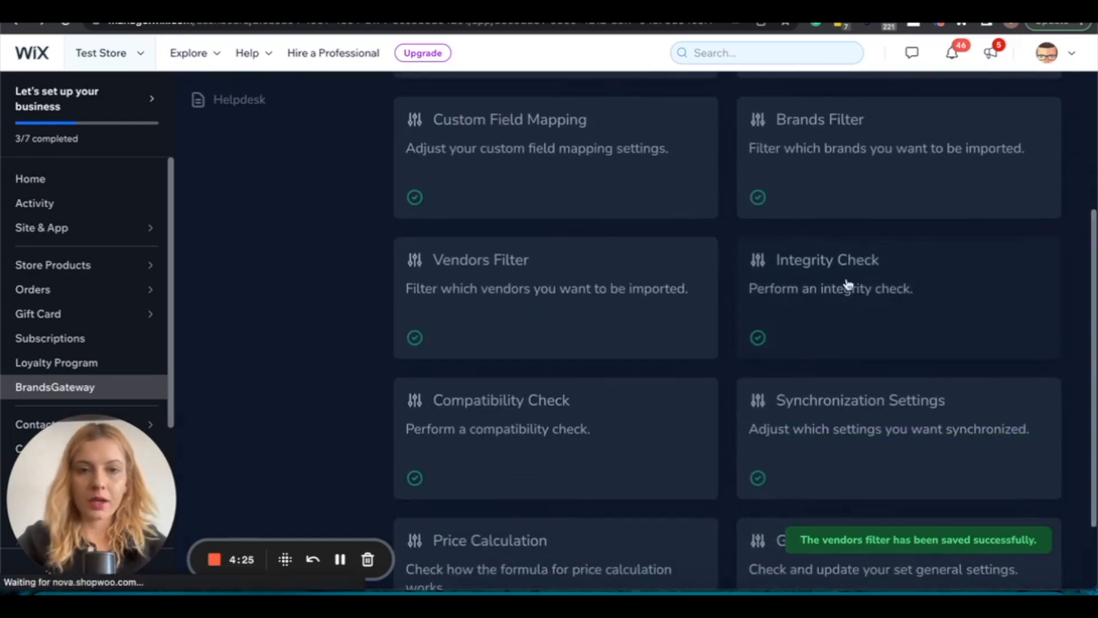
pyautogui.click(807, 278)
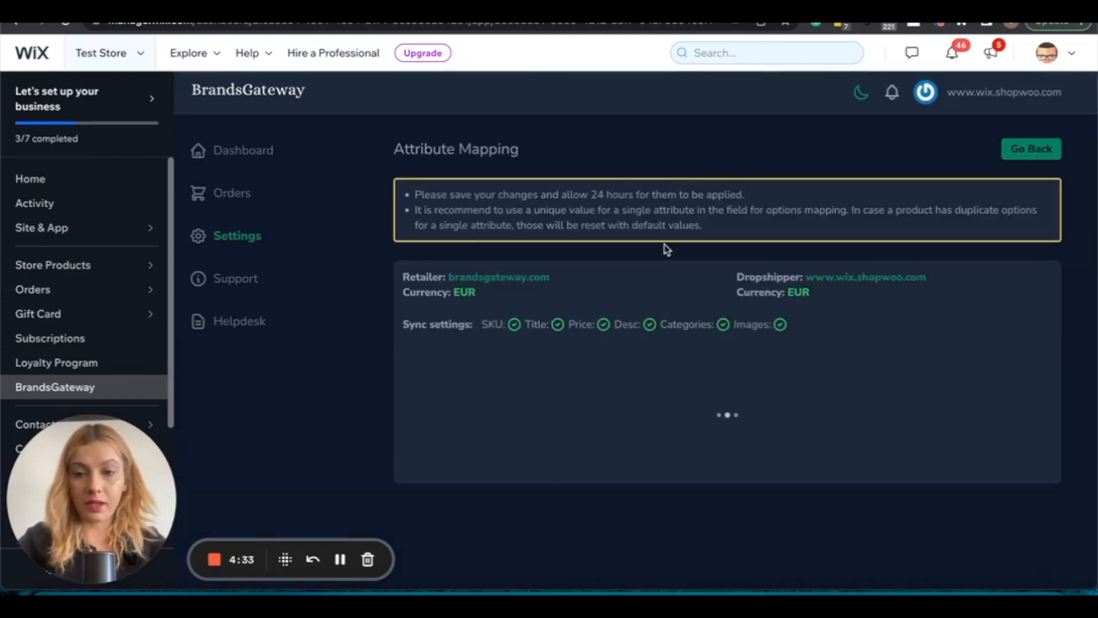
pyautogui.click(1030, 149)
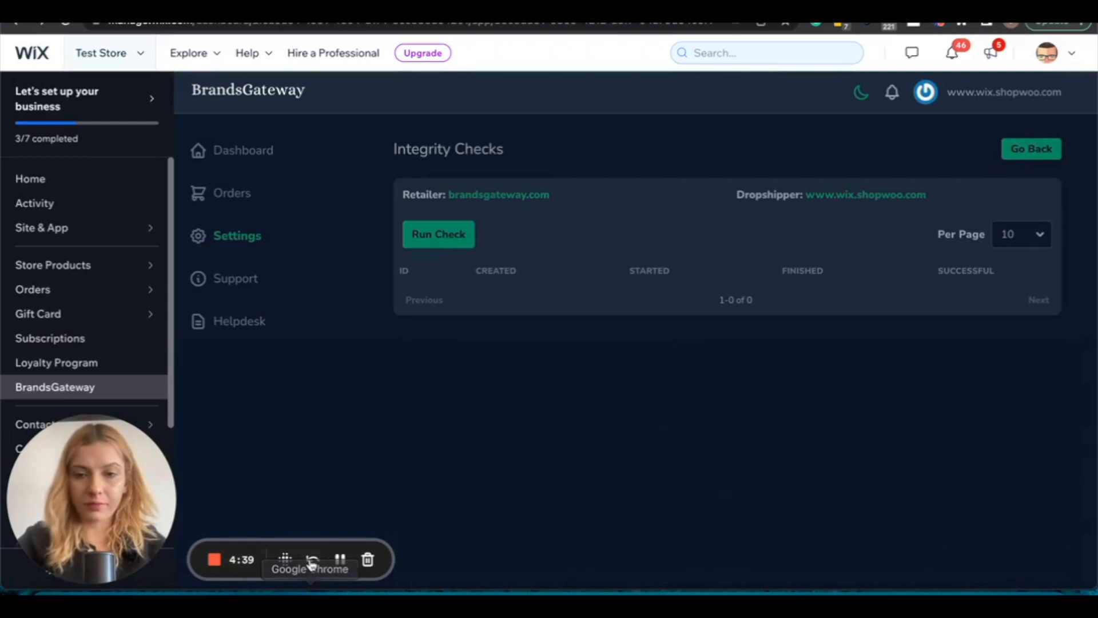
pyautogui.click(340, 559)
pyautogui.click(1059, 110)
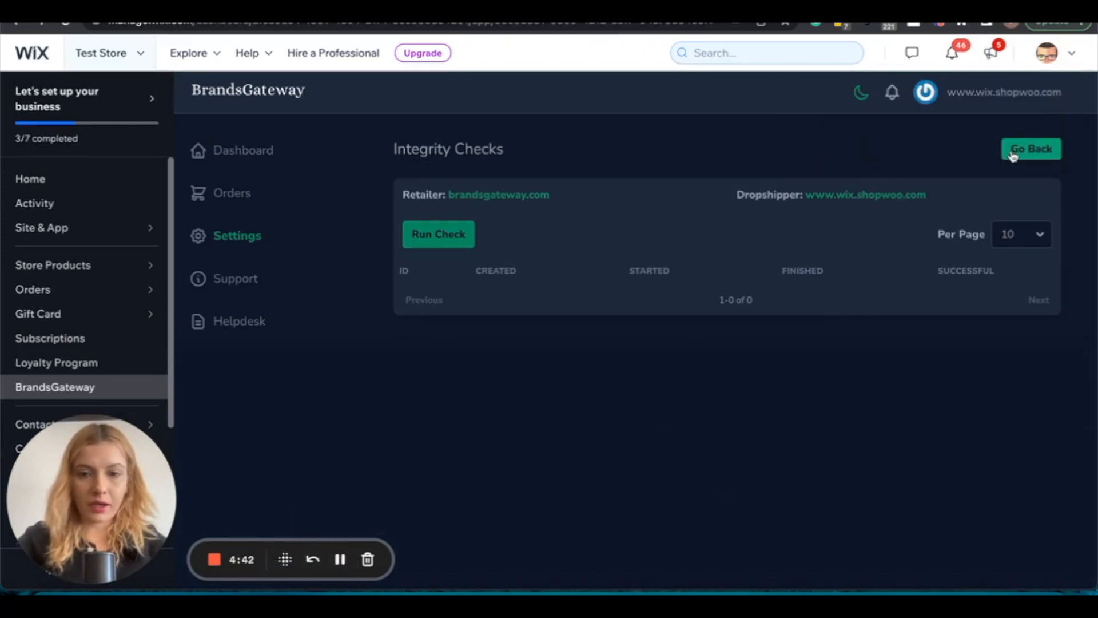
pyautogui.click(1012, 153)
pyautogui.click(252, 246)
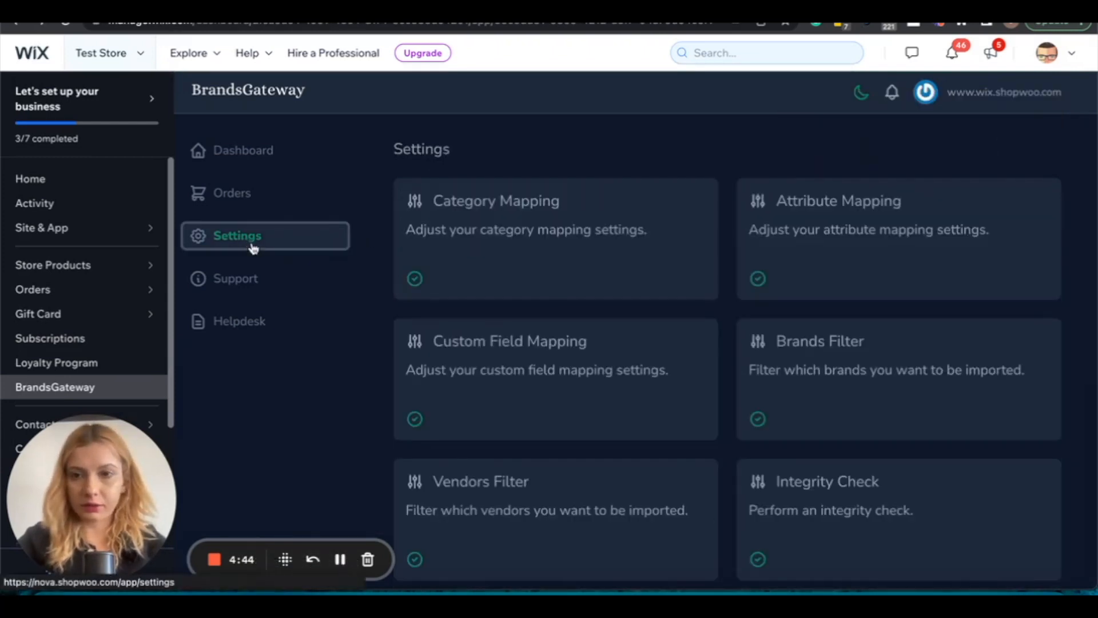
# Run an integrity check from the Integrity Check settings and return to the Settings overview
pyautogui.scroll(-3, 564, 404)
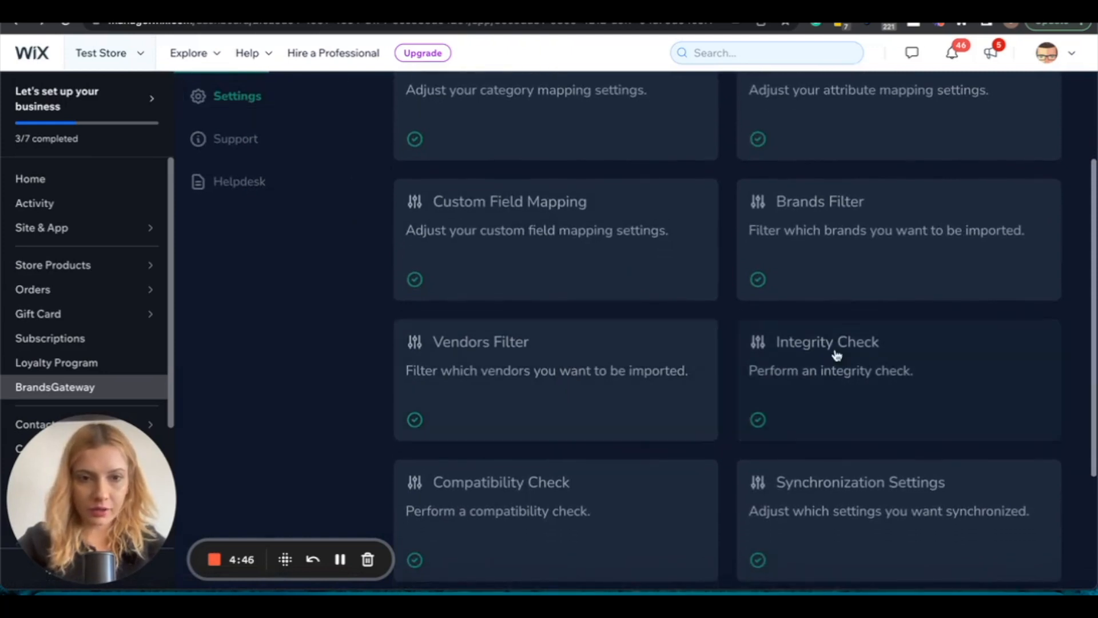
pyautogui.click(789, 321)
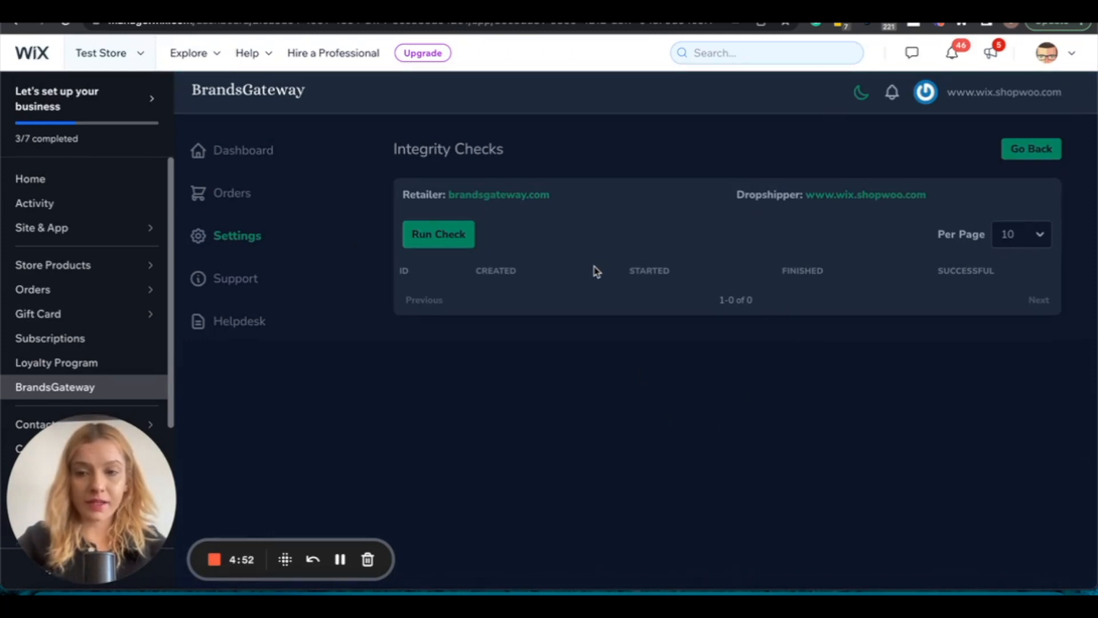
pyautogui.click(436, 242)
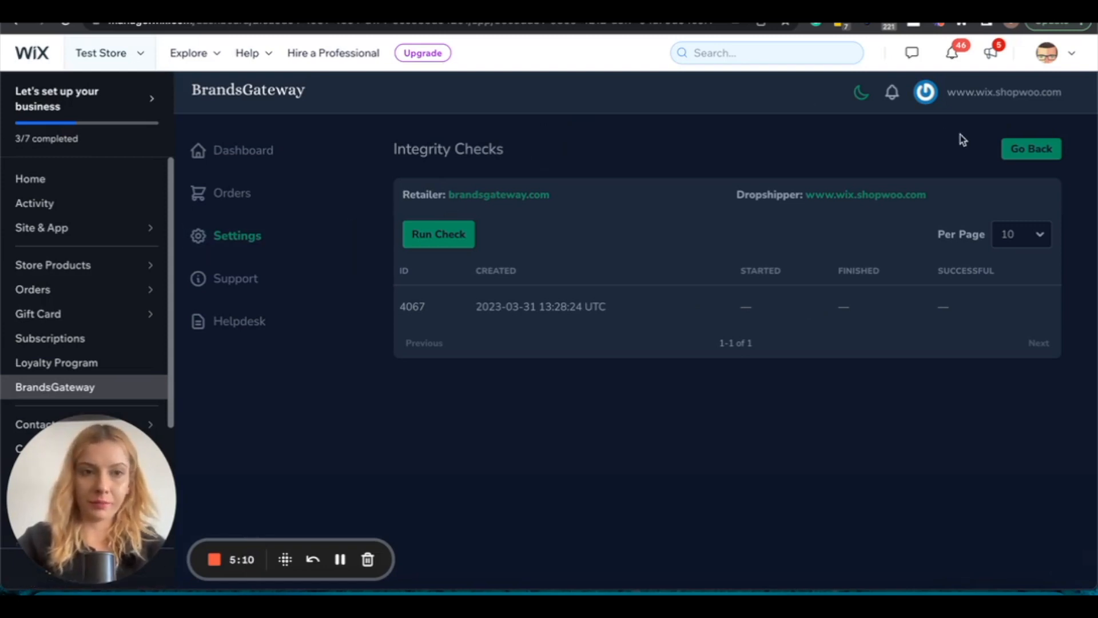
pyautogui.click(1025, 157)
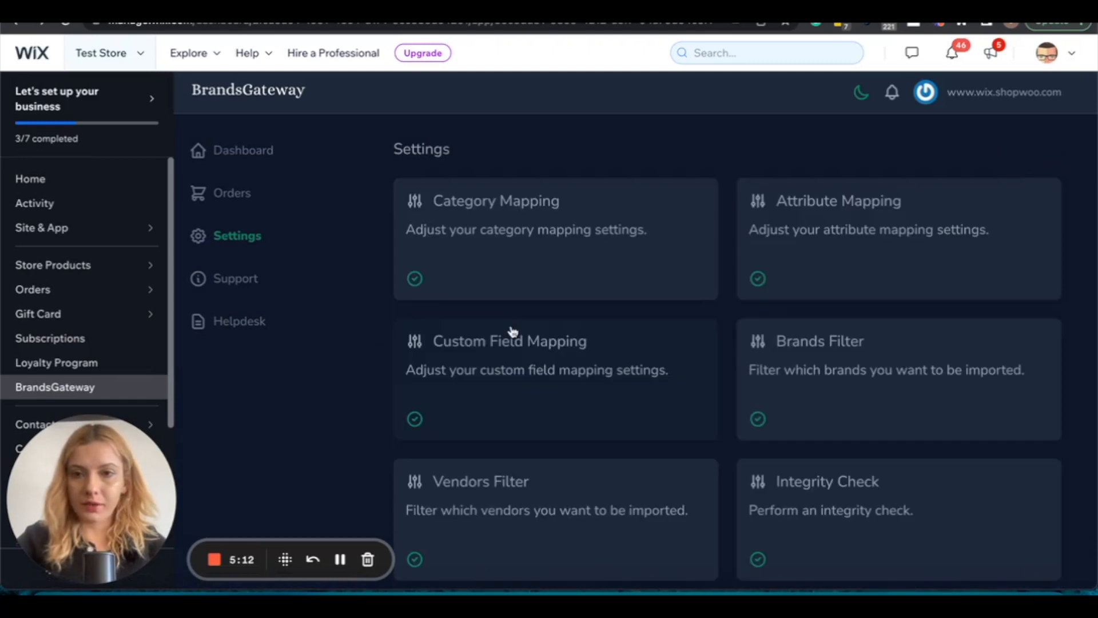
pyautogui.scroll(-5, 508, 422)
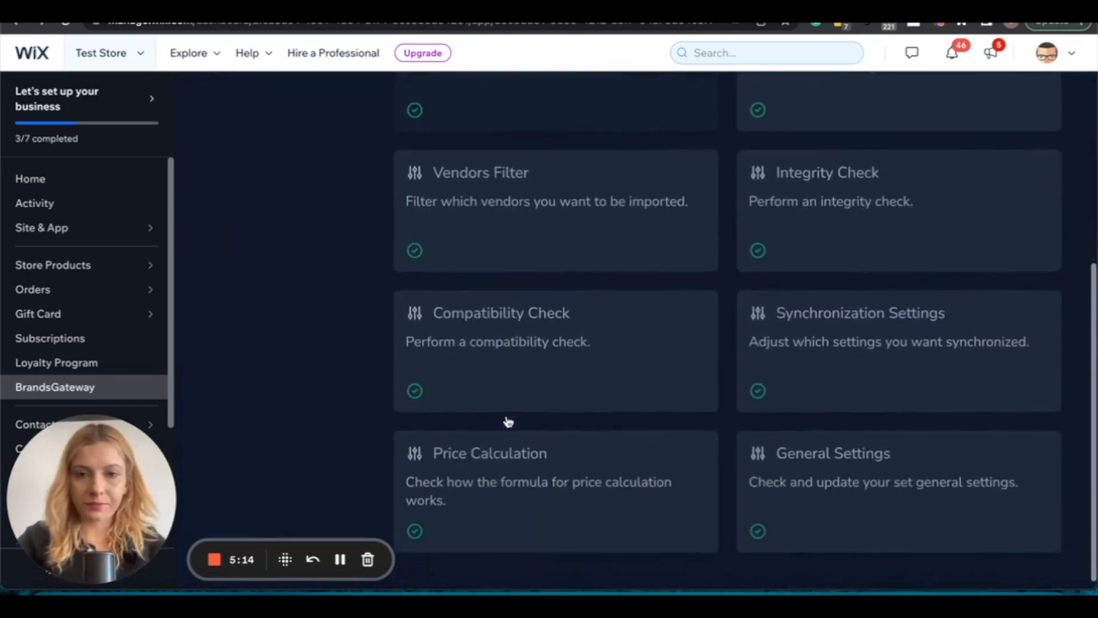
# Run a compatibility check from the Compatibility Check settings and return to the Settings overview
pyautogui.click(498, 352)
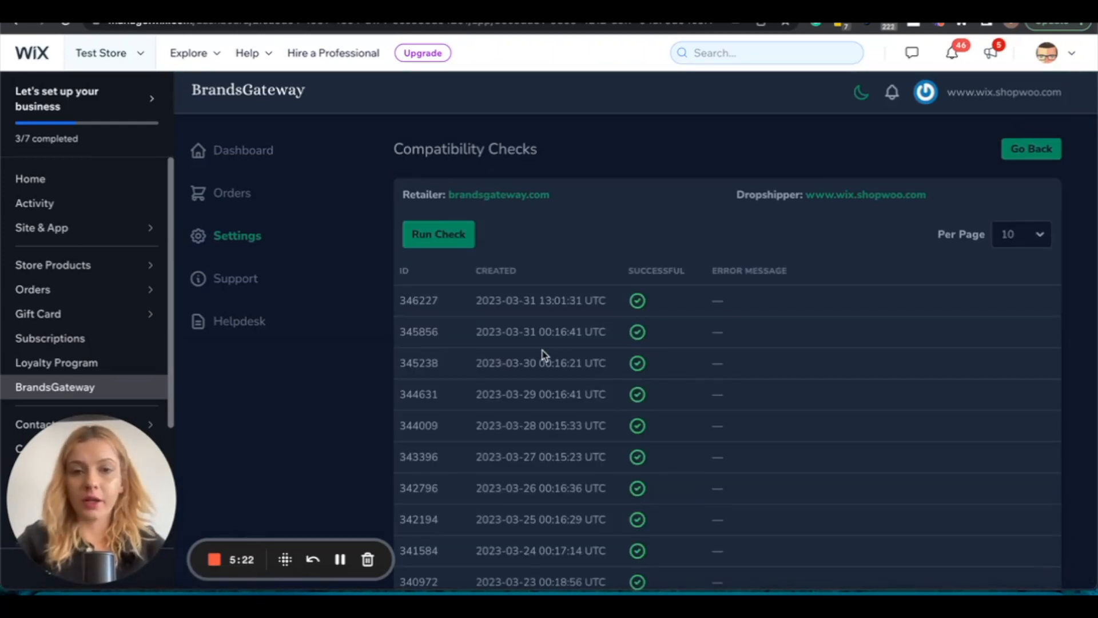
pyautogui.scroll(-1, 545, 356)
pyautogui.scroll(1, 545, 356)
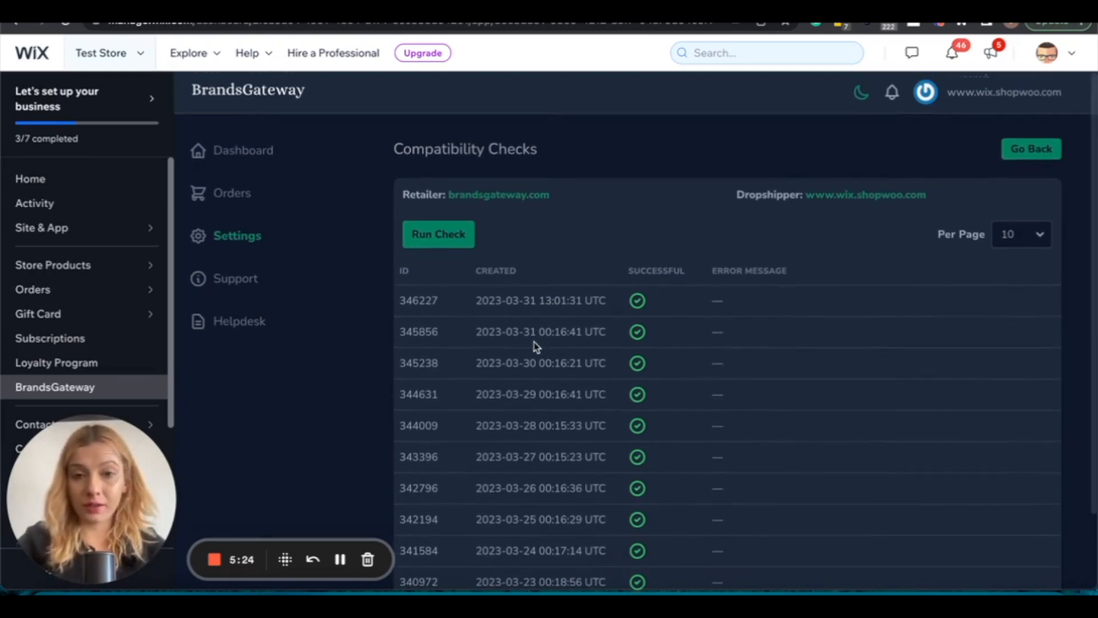
pyautogui.scroll(-2, 521, 325)
pyautogui.scroll(2, 522, 325)
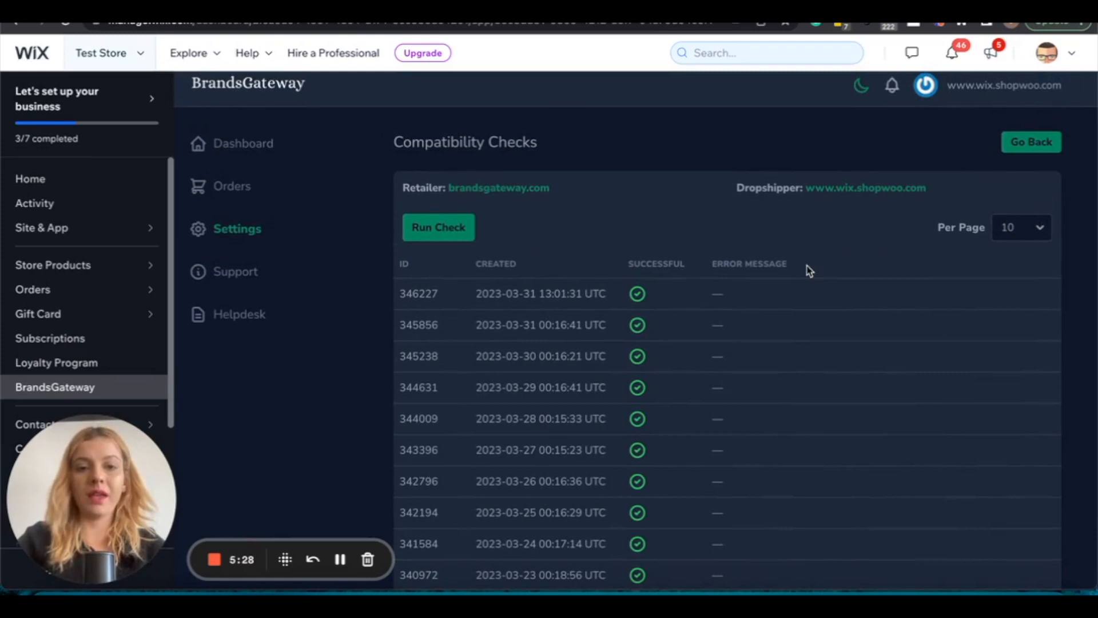
pyautogui.click(451, 236)
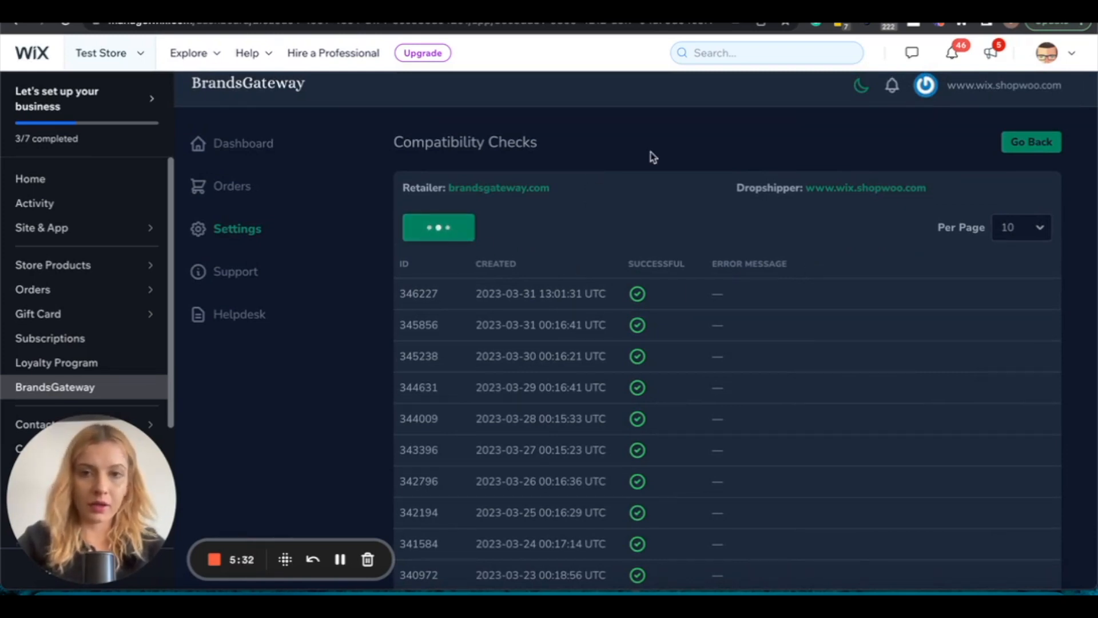
pyautogui.scroll(1, 653, 157)
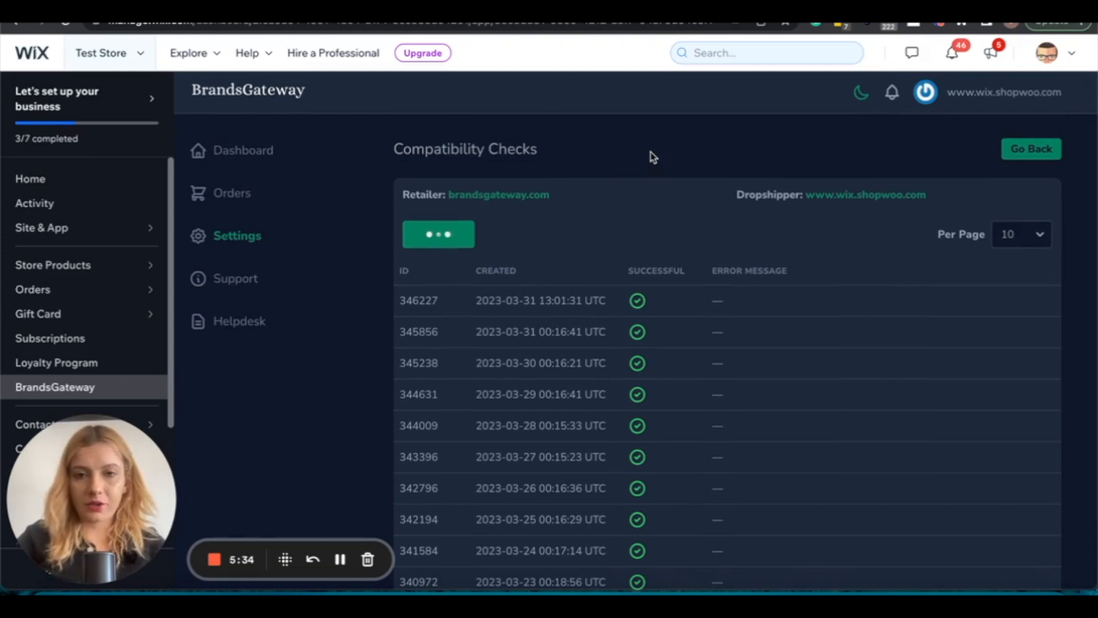
pyautogui.click(247, 240)
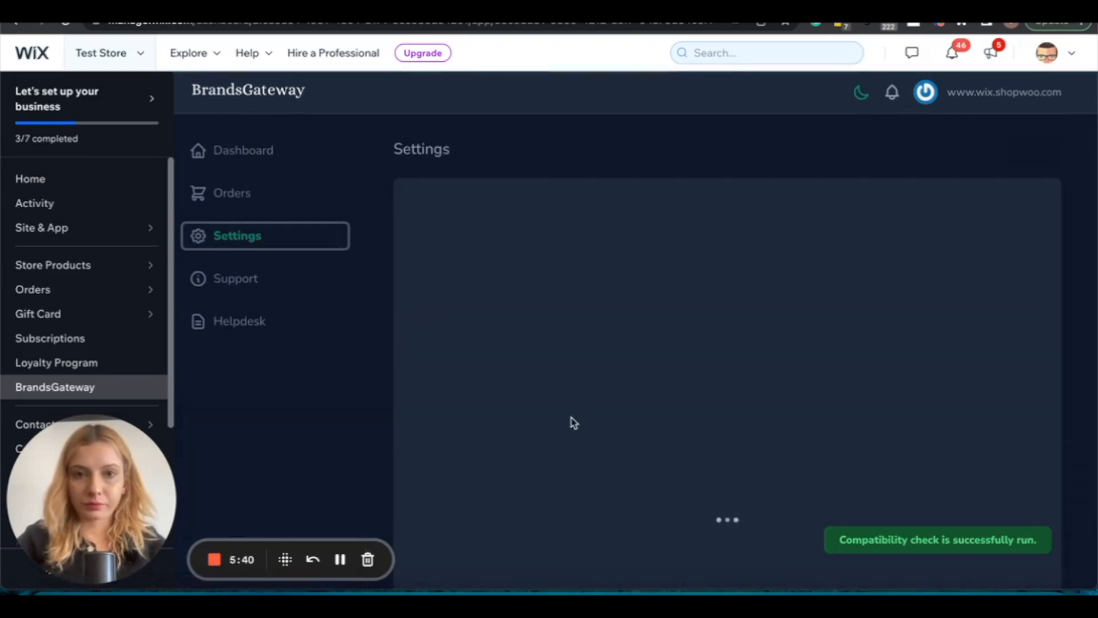
# Disable syncing of Title and Description in the Synchronization Settings, save the change, and return to Settings
pyautogui.scroll(-5, 740, 248)
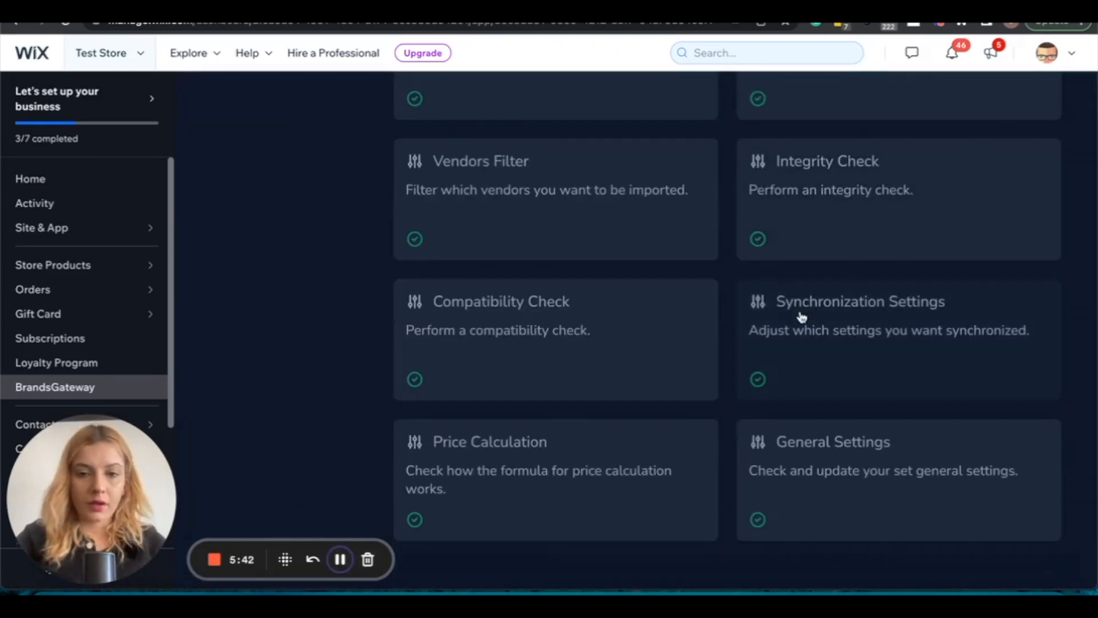
pyautogui.click(845, 320)
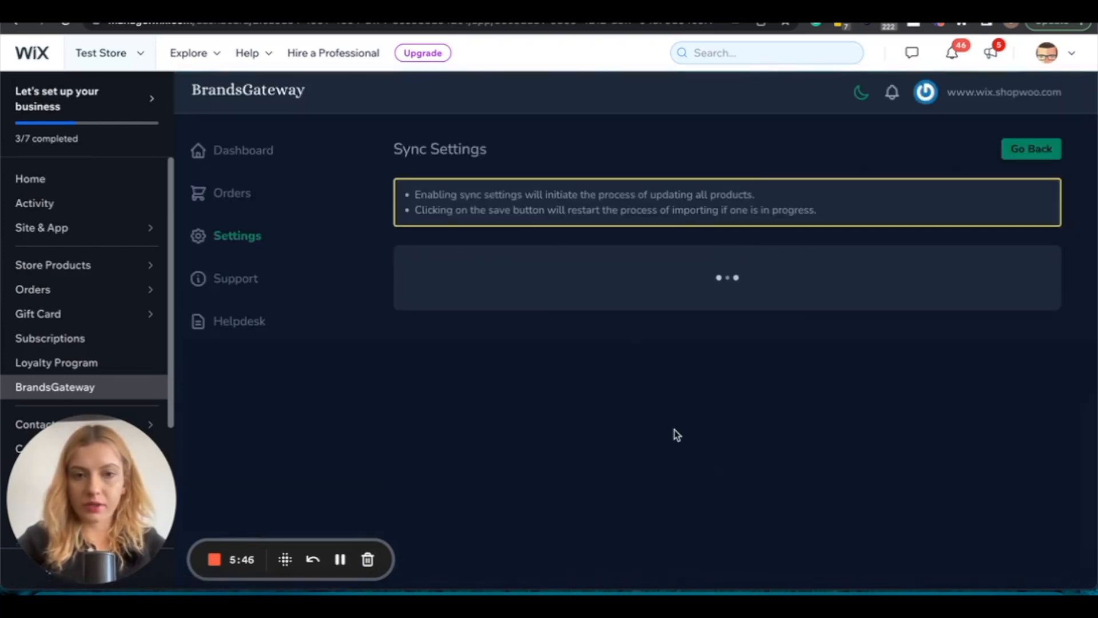
pyautogui.scroll(-4, 674, 430)
pyautogui.scroll(2, 674, 430)
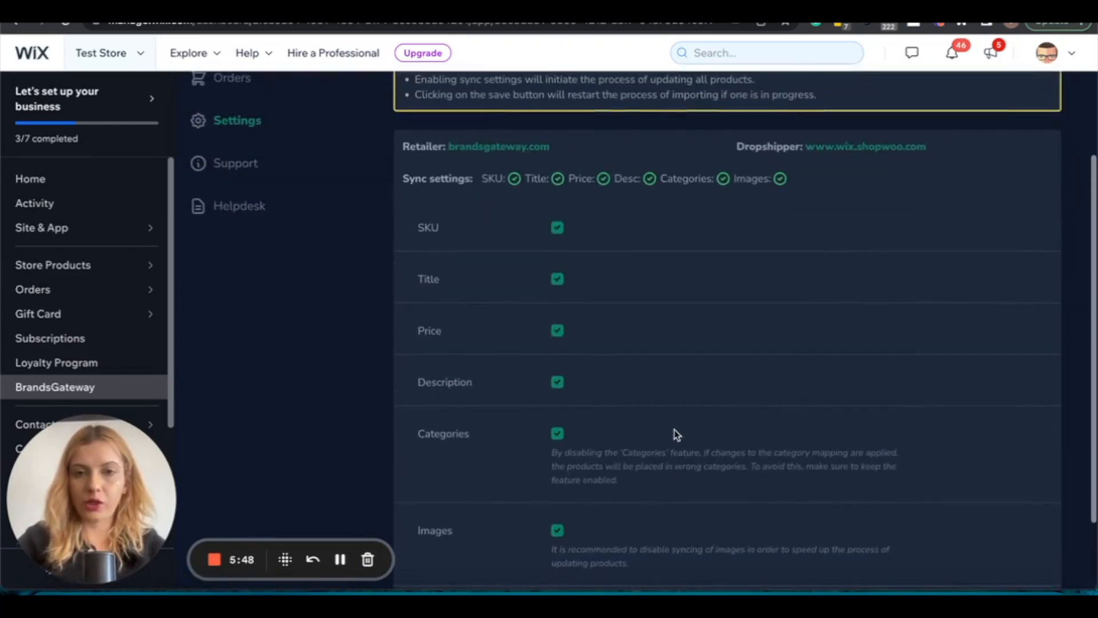
pyautogui.scroll(1, 659, 414)
pyautogui.scroll(-2, 652, 390)
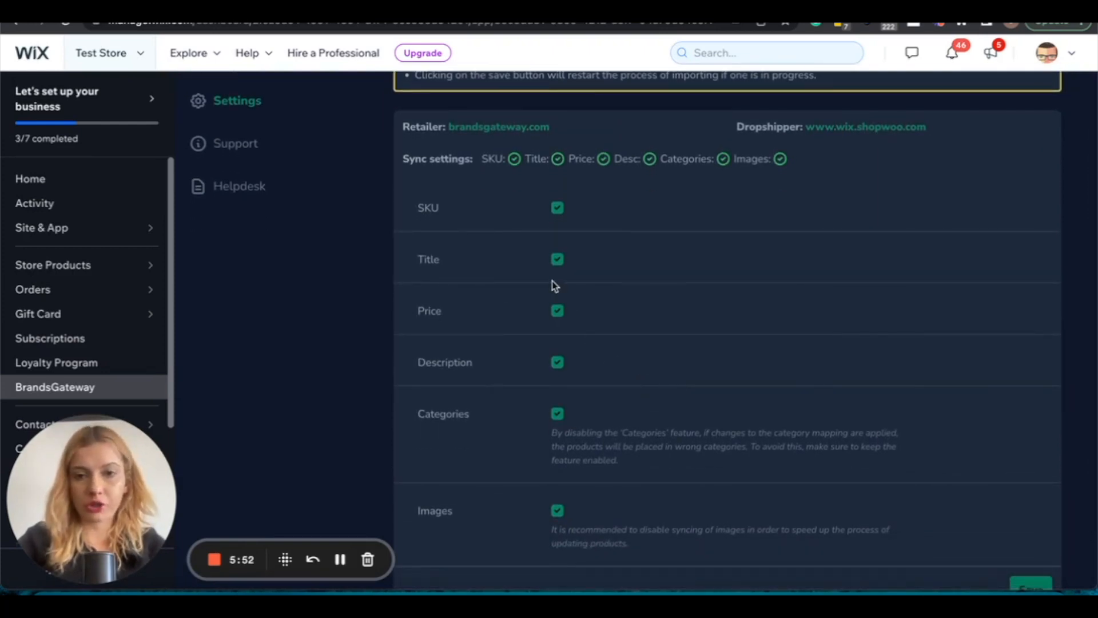
pyautogui.click(557, 259)
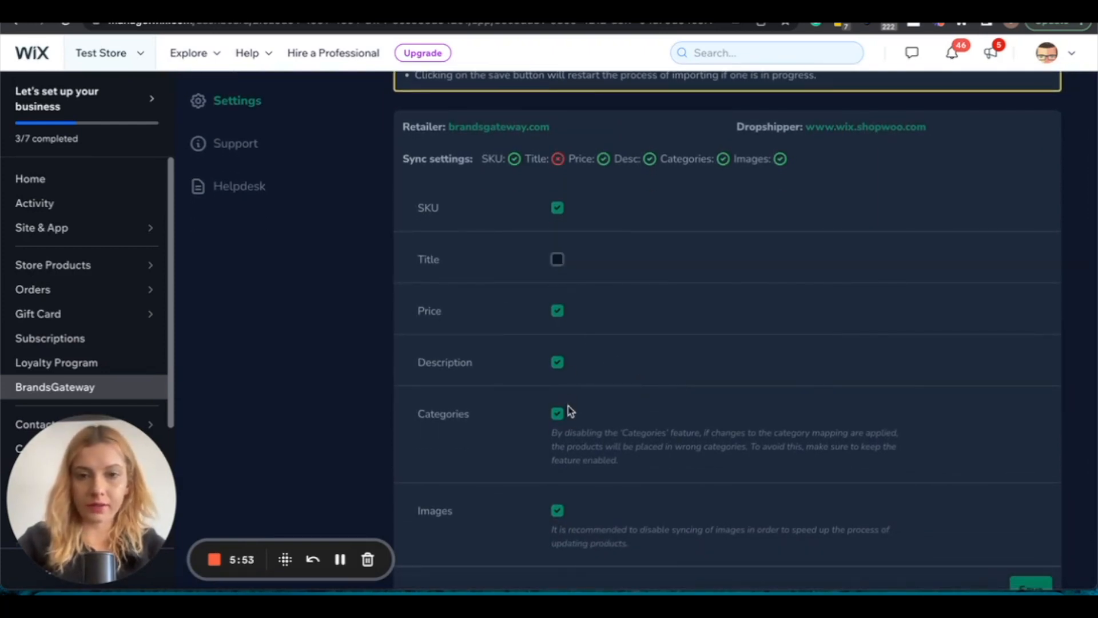
pyautogui.click(557, 362)
pyautogui.scroll(1, 737, 360)
pyautogui.scroll(-1, 737, 360)
pyautogui.scroll(-2, 737, 360)
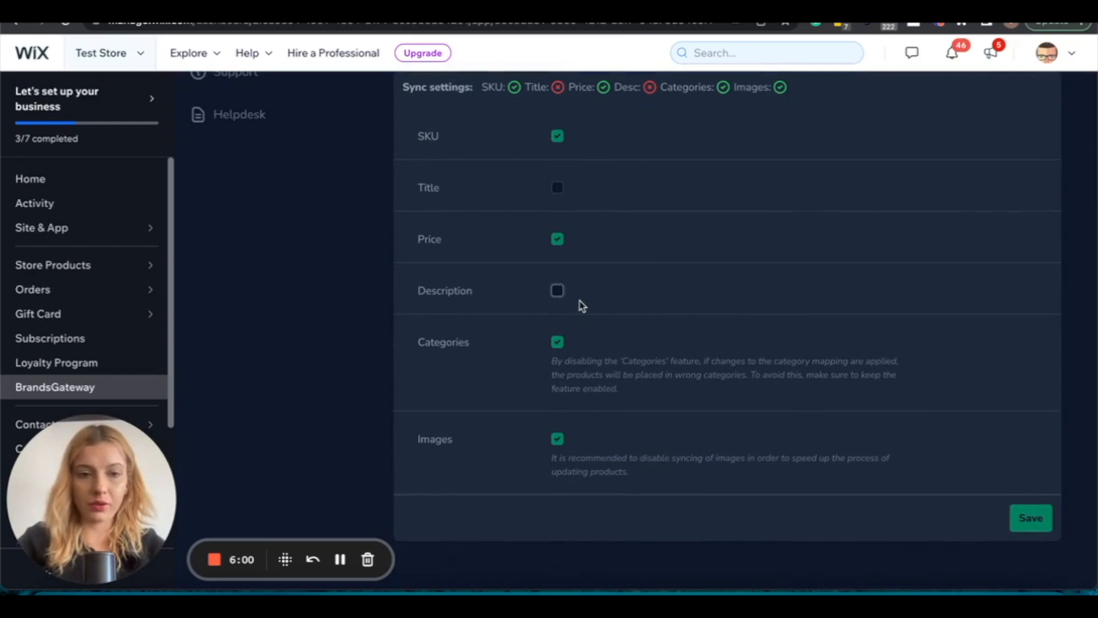
pyautogui.click(1030, 517)
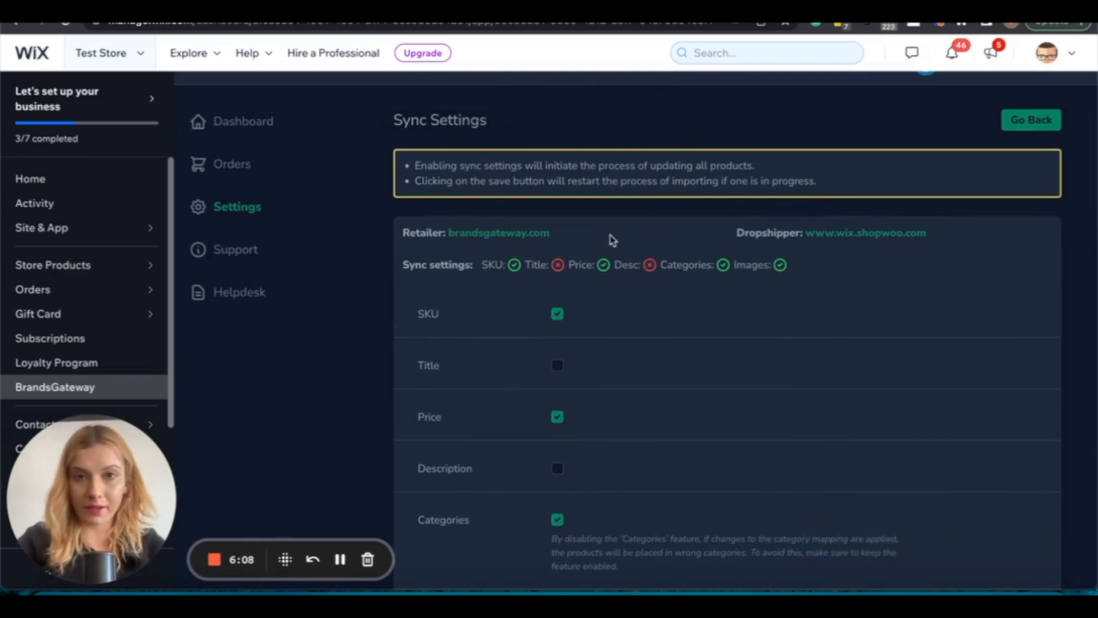
pyautogui.click(260, 209)
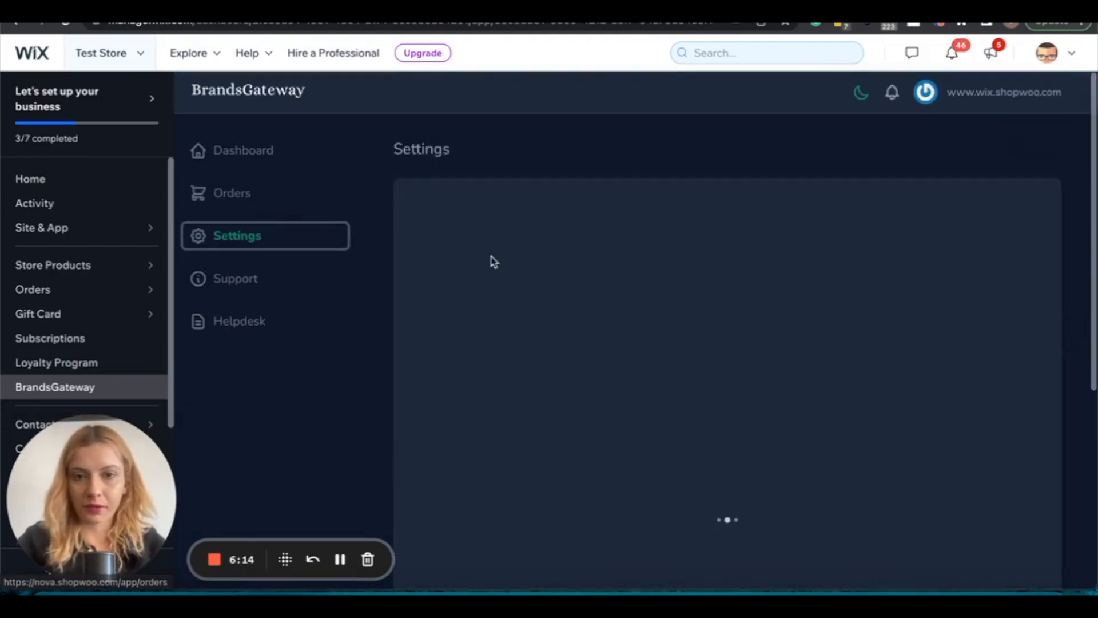
# Go to General Settings and review the customer email, language, currency and price rounding options
pyautogui.scroll(-5, 503, 433)
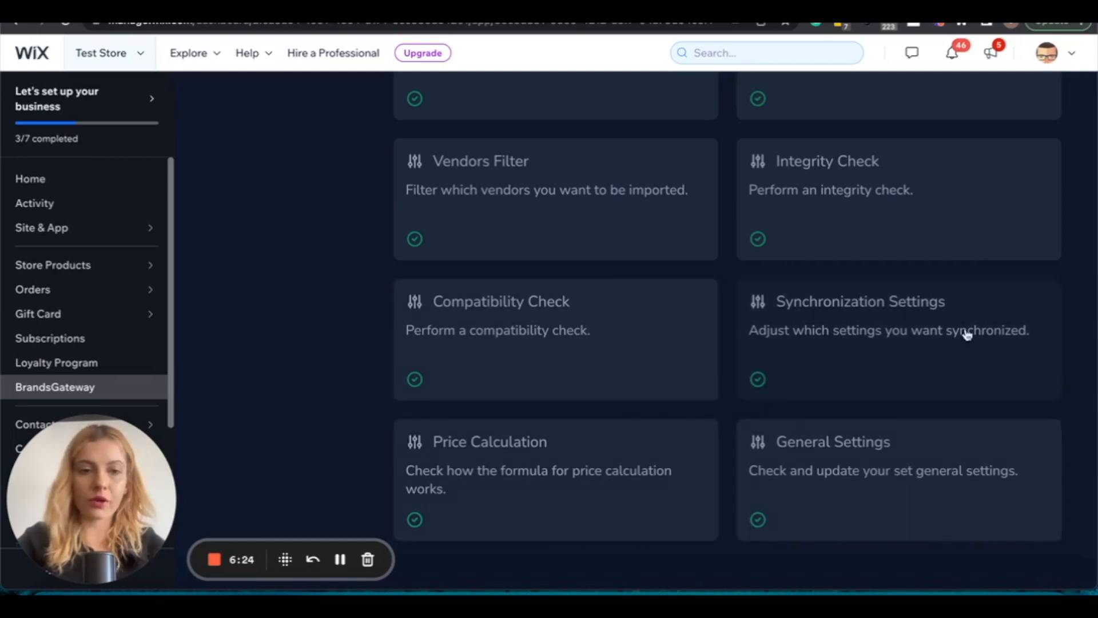
pyautogui.click(839, 484)
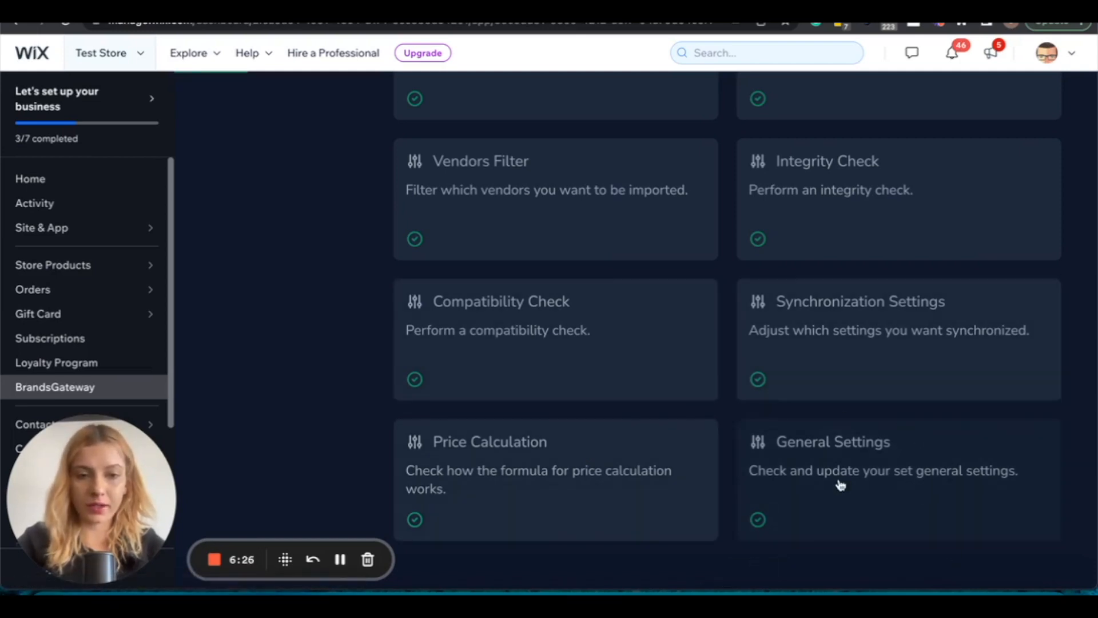
pyautogui.scroll(-3, 639, 329)
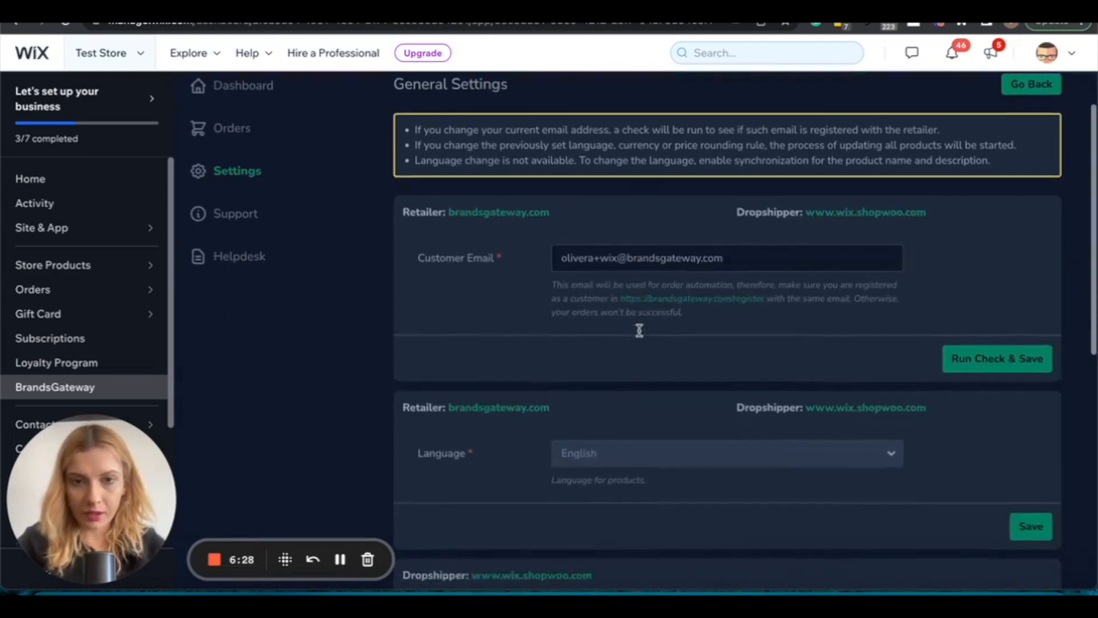
pyautogui.scroll(-2, 638, 329)
pyautogui.scroll(1, 659, 269)
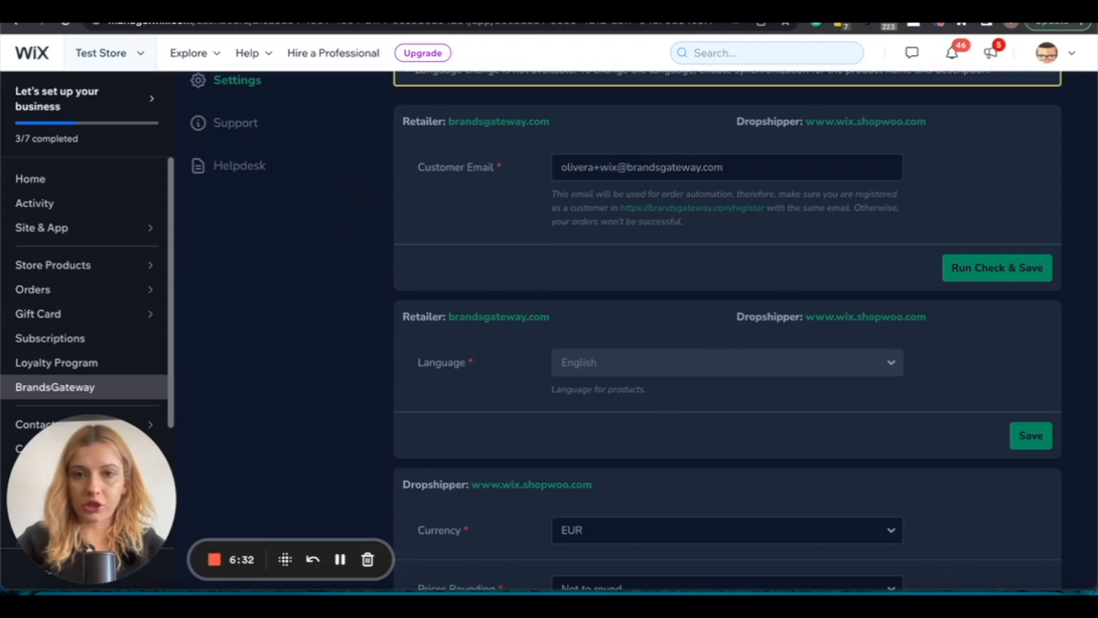
pyautogui.scroll(-2, 515, 434)
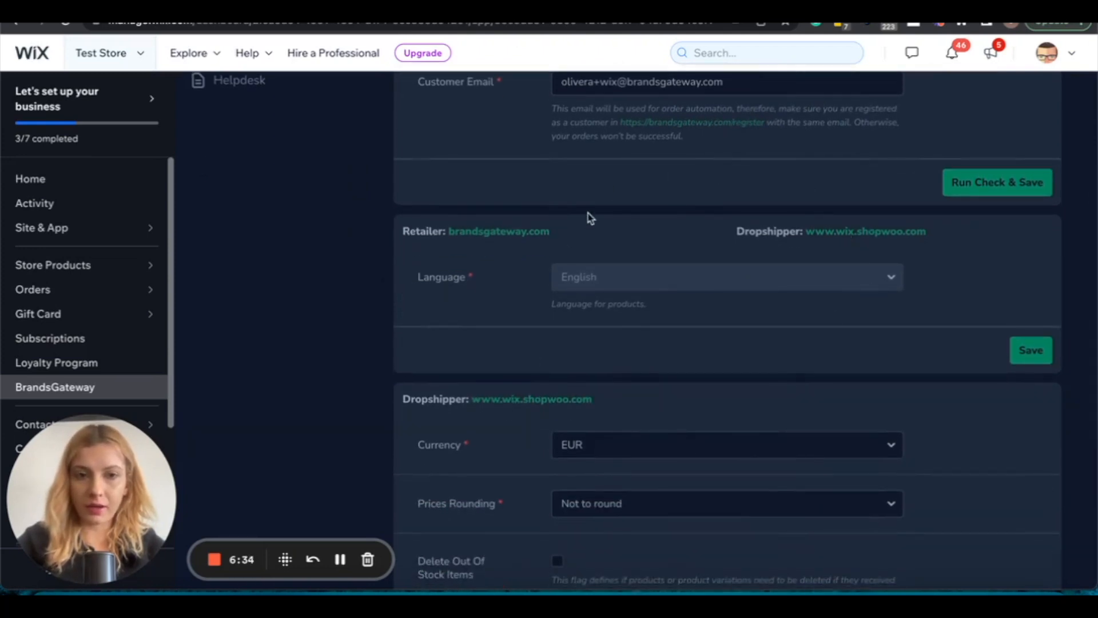
pyautogui.scroll(-1, 586, 366)
pyautogui.scroll(-4, 586, 369)
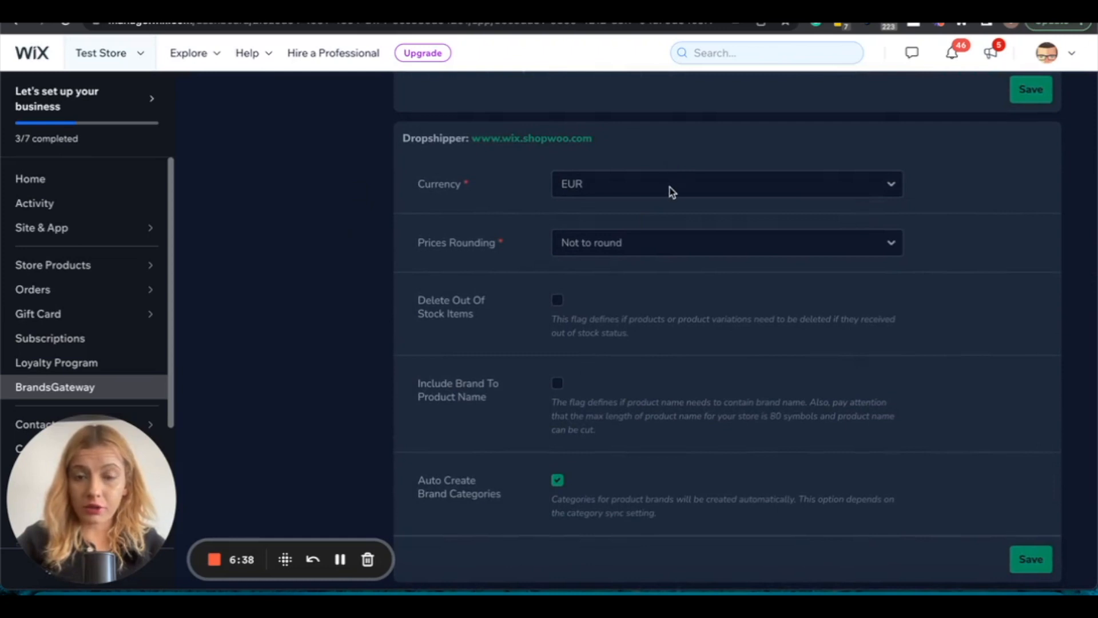
pyautogui.click(670, 187)
pyautogui.click(672, 189)
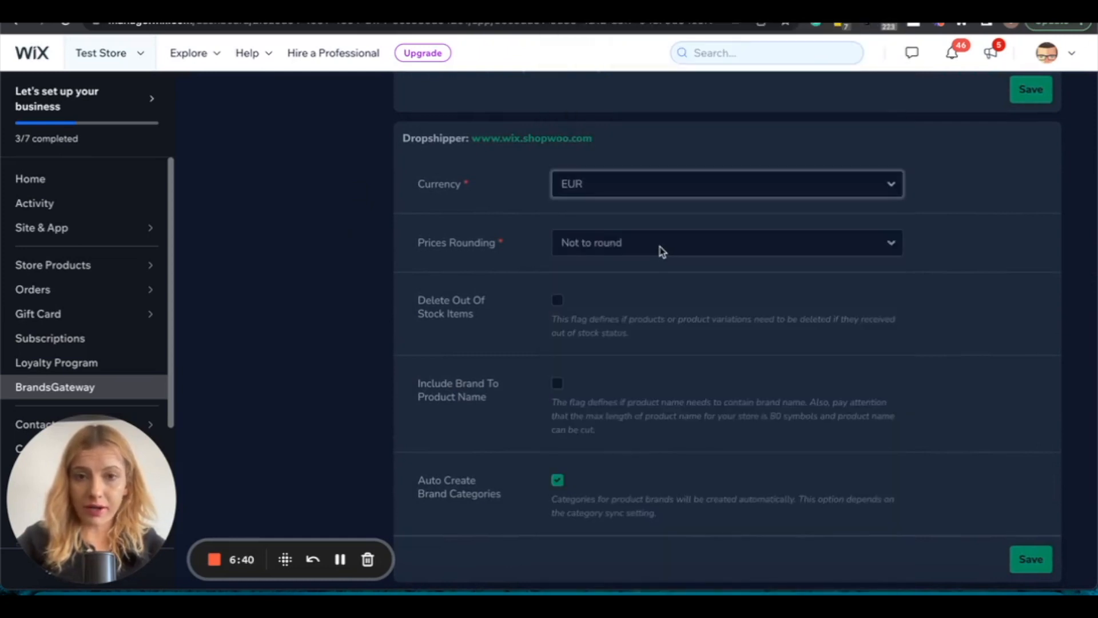
# Enable Delete Out Of Stock Items and Include Brand To Product Name, save the dropshipper settings, and go to the Dashboard
pyautogui.scroll(-1, 658, 246)
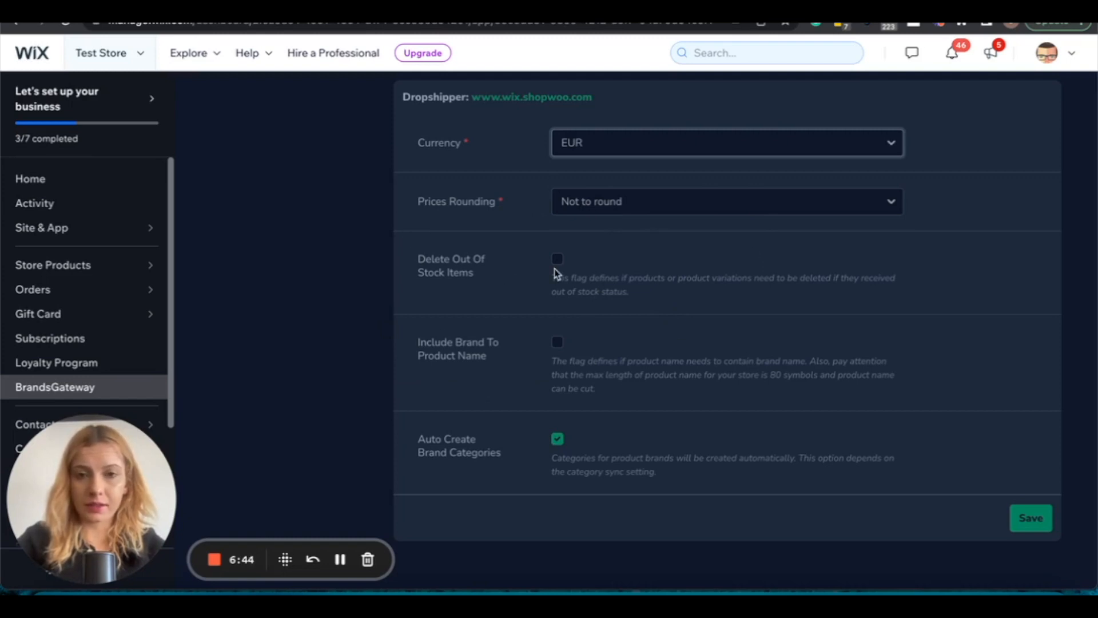
pyautogui.scroll(1, 727, 280)
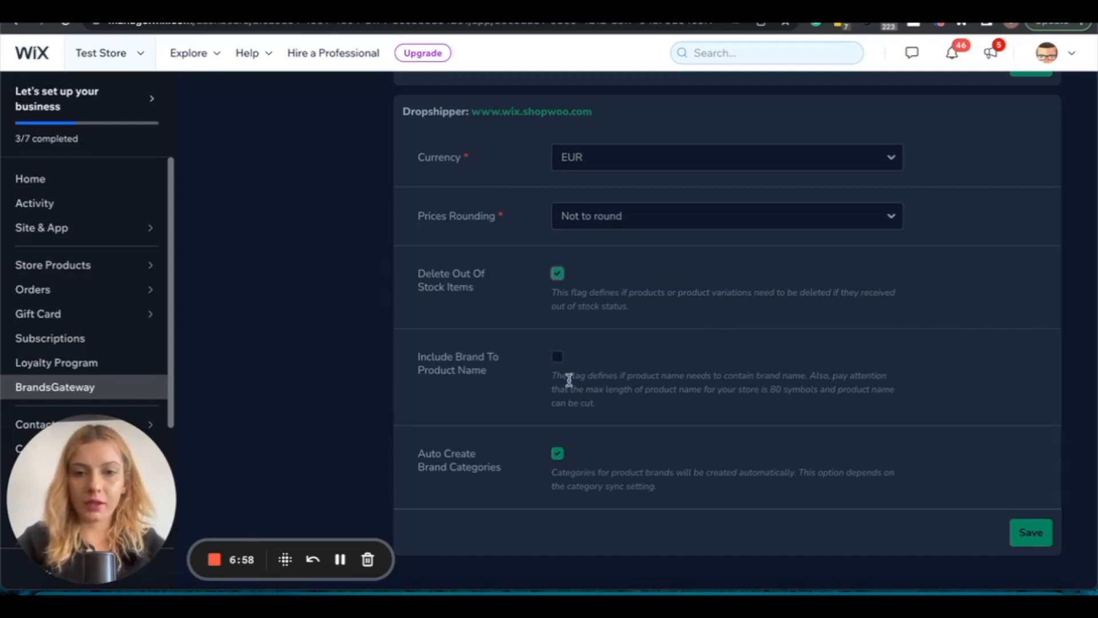
pyautogui.scroll(-1, 562, 371)
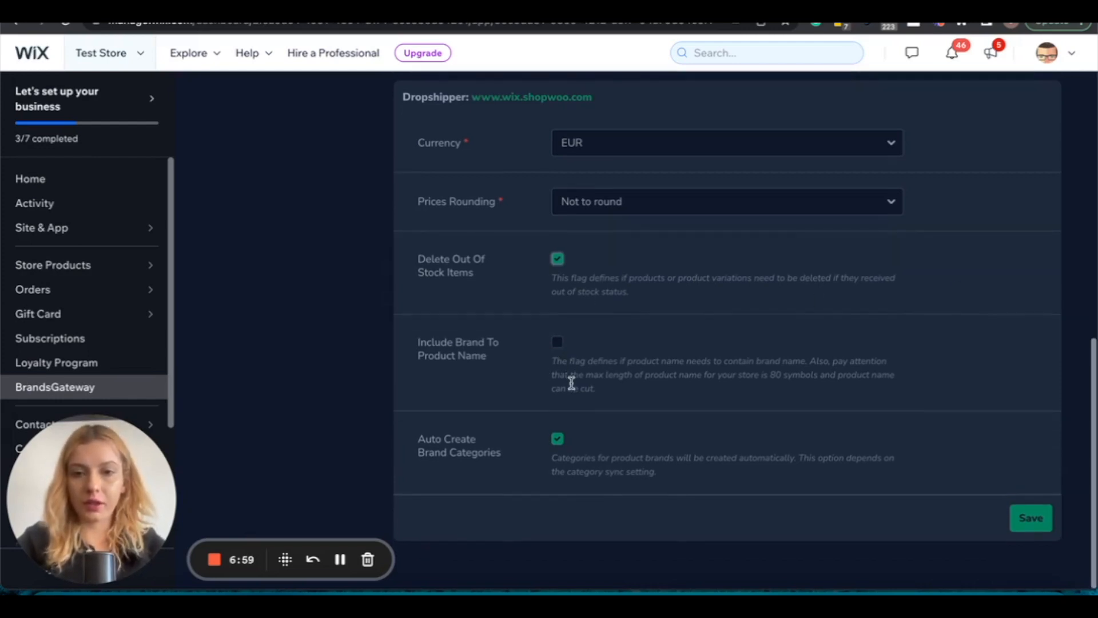
pyautogui.click(557, 344)
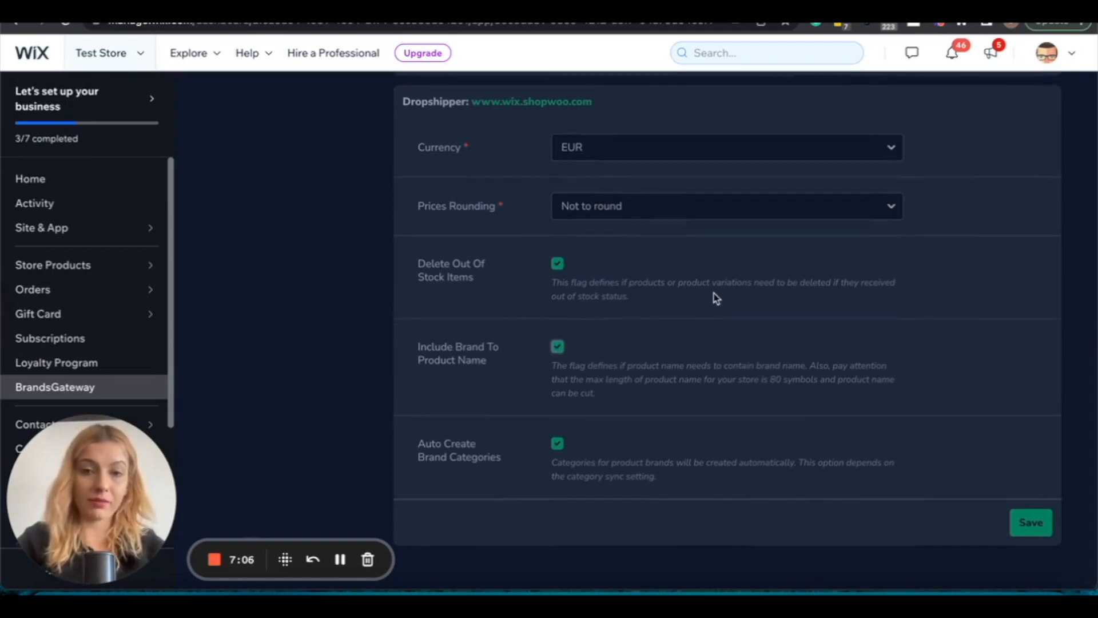
pyautogui.scroll(-1, 714, 297)
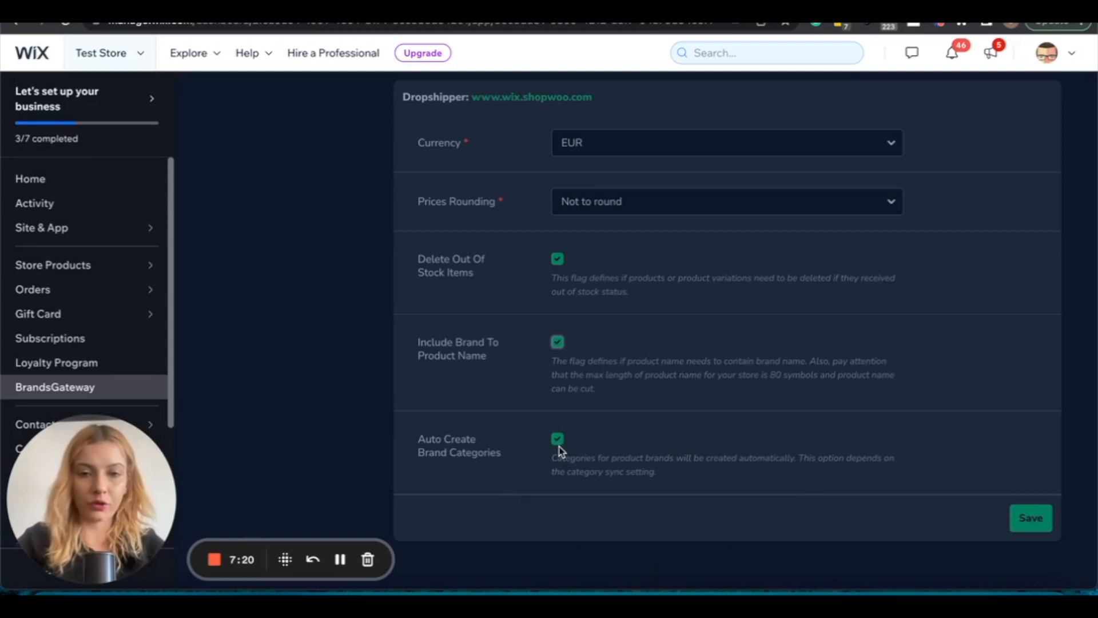
pyautogui.click(1030, 518)
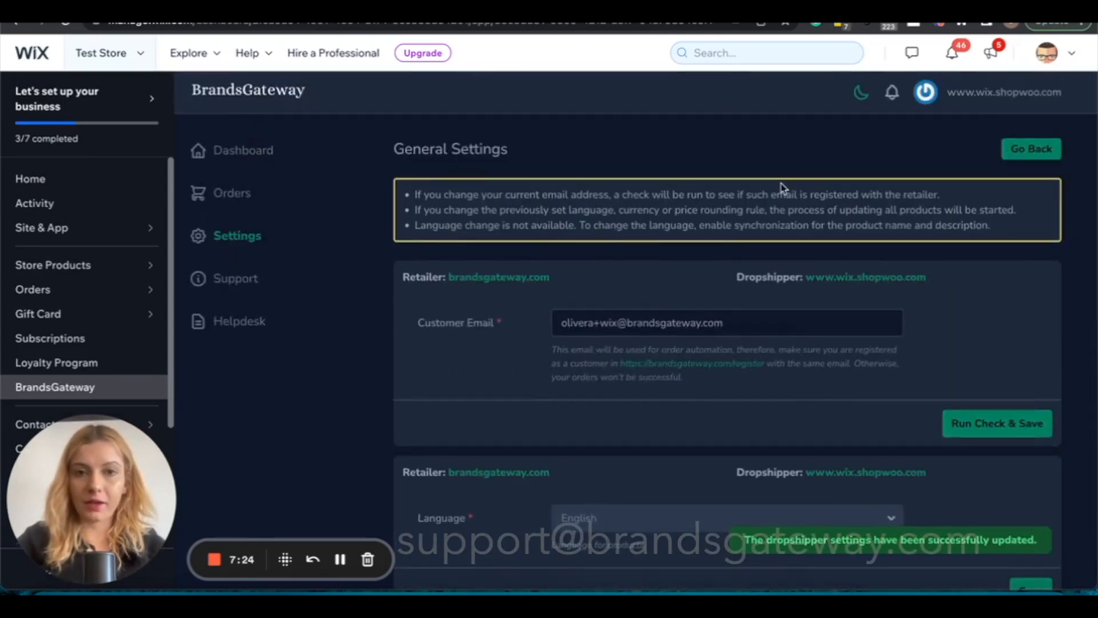
pyautogui.click(235, 150)
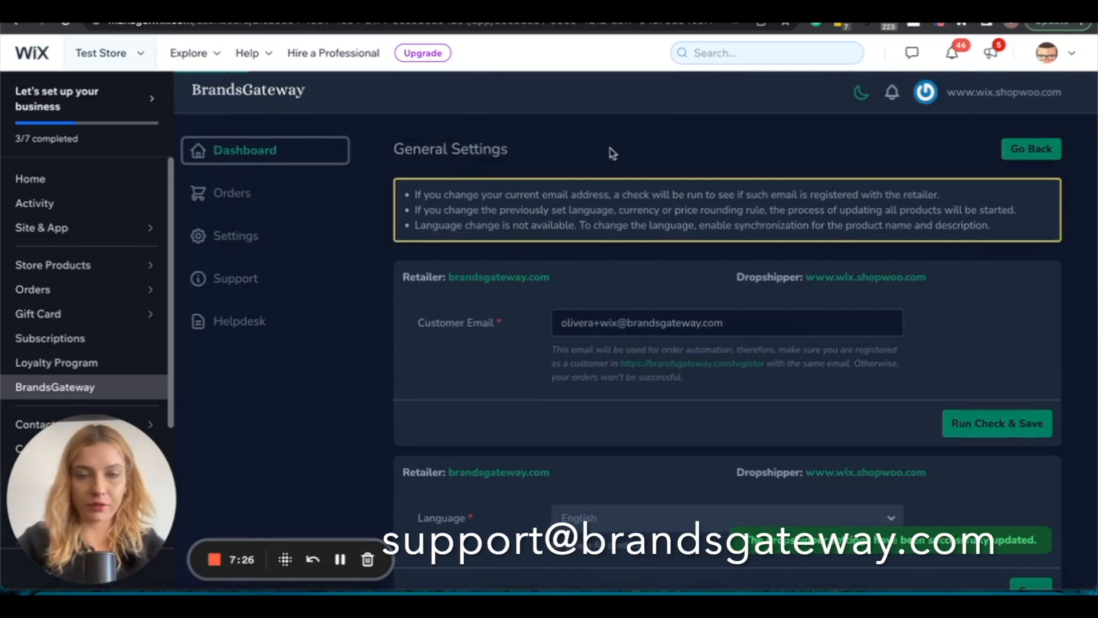